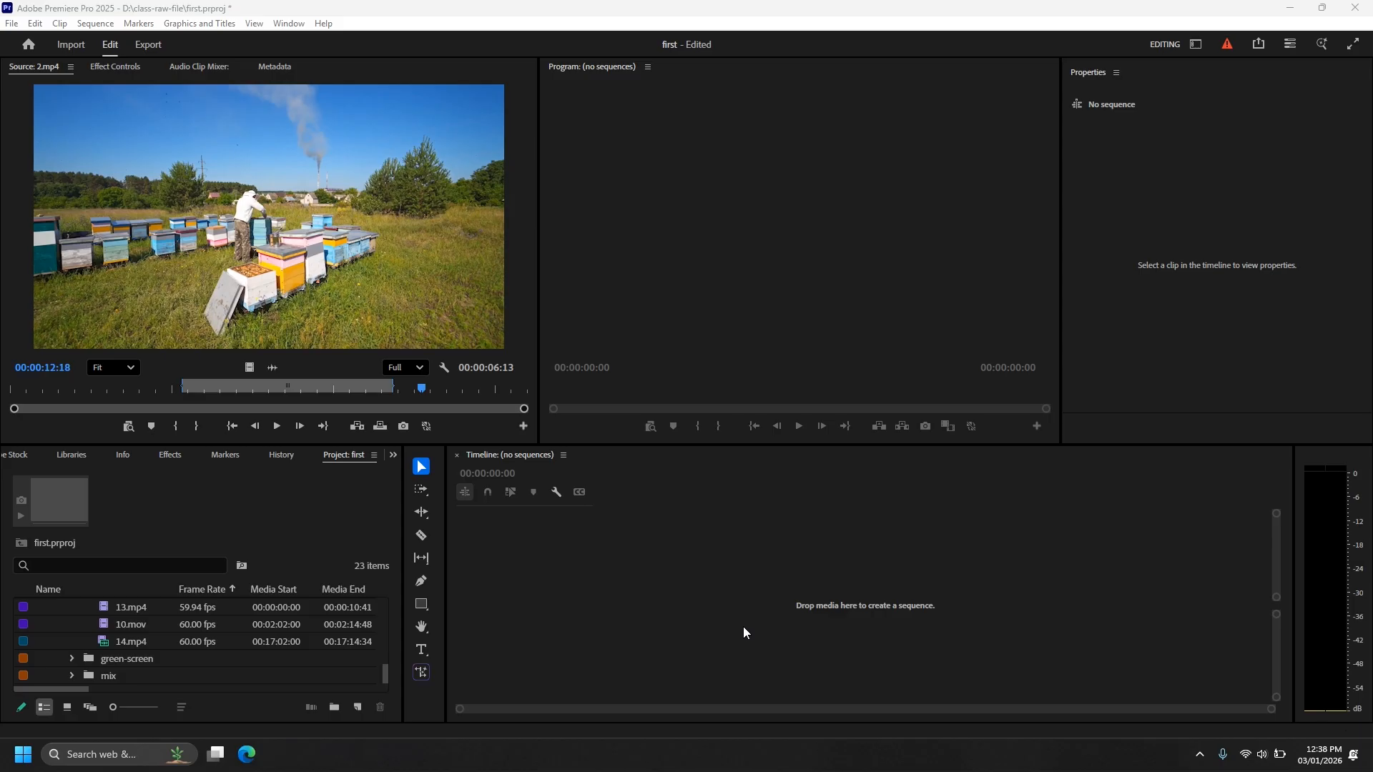
Create a sequence from 2.mp4 on the empty Timeline and rename it project1.
{"action": "left_click_drag", "start_coordinate": [340, 326], "coordinate": [670, 586]}
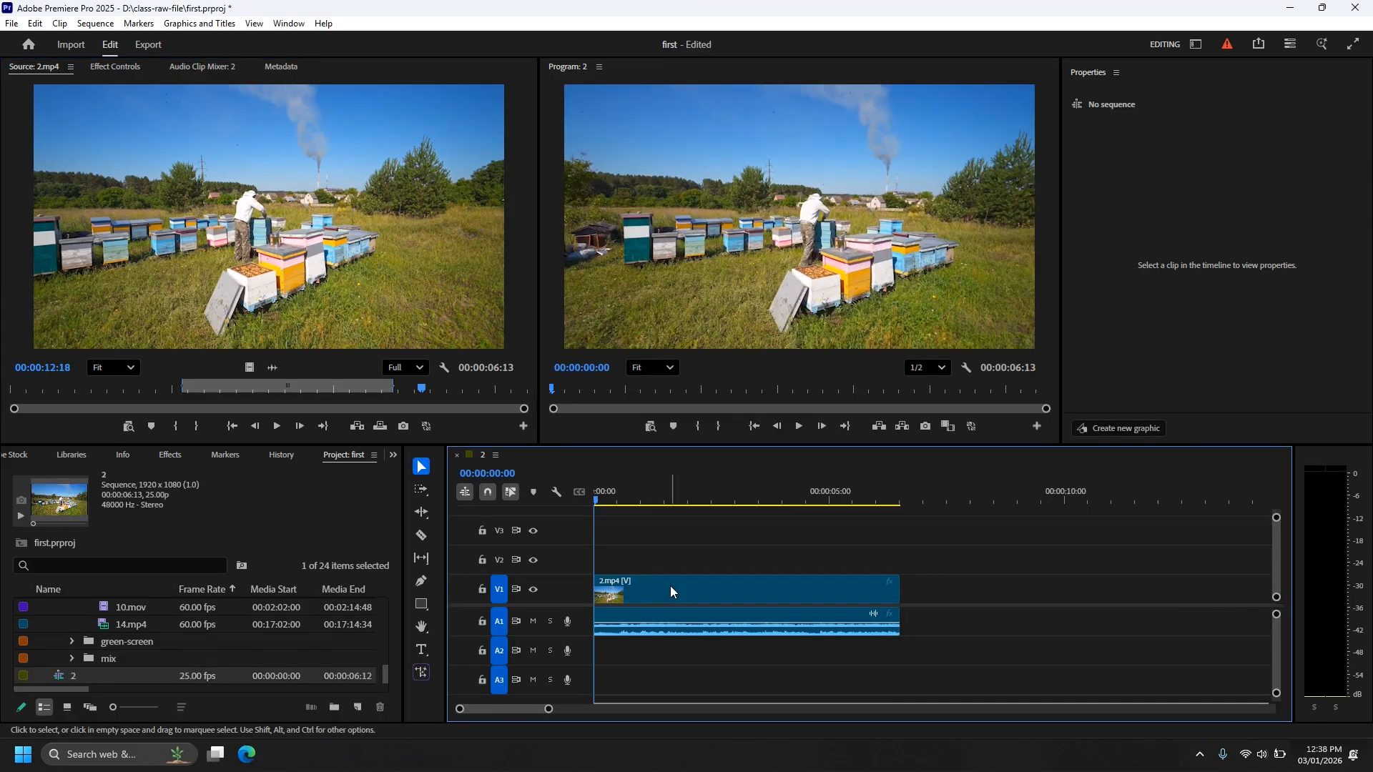
{"action": "left_click", "coordinate": [70, 676]}
{"action": "key", "text": "BackSpace"}
{"action": "type", "text": "pr"}
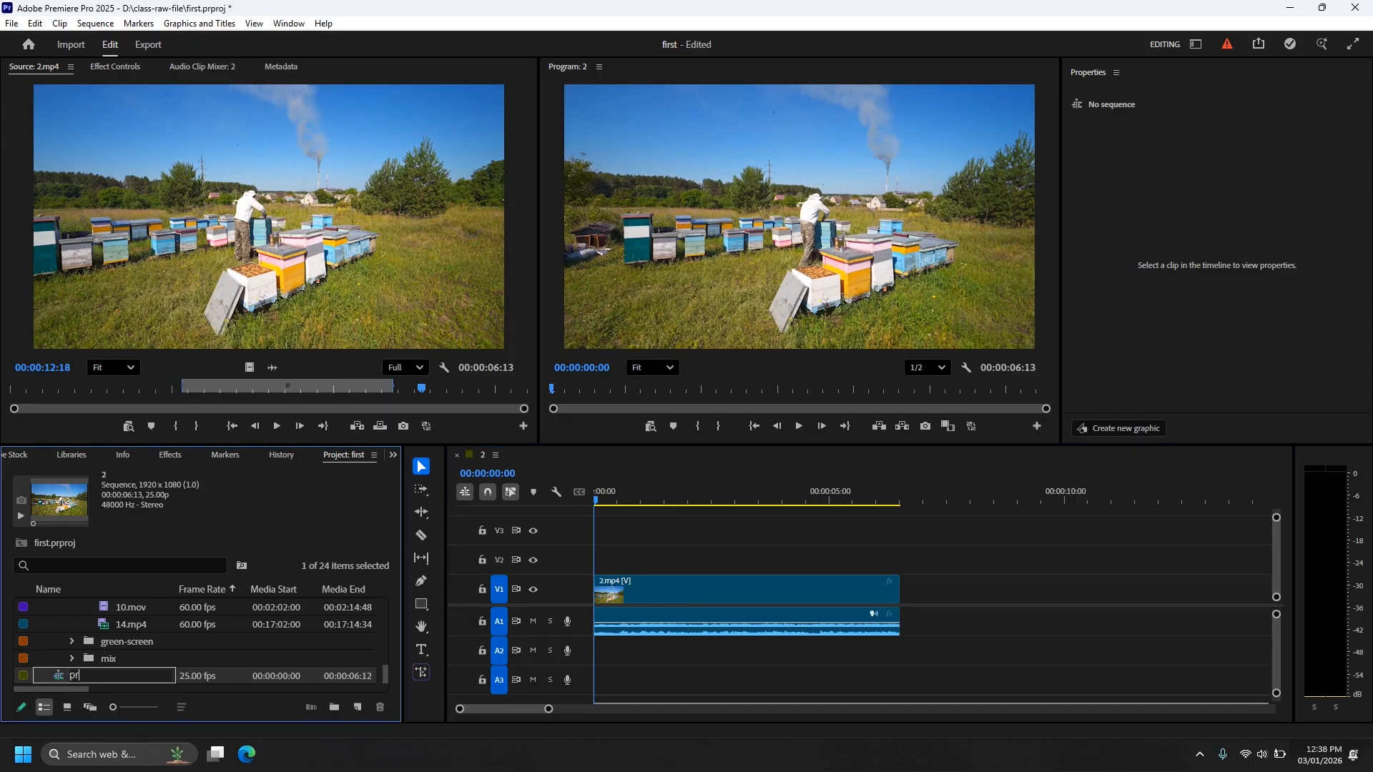
{"action": "type", "text": "oject1"}
{"action": "left_click", "coordinate": [203, 677]}
{"action": "left_click", "coordinate": [150, 679]}
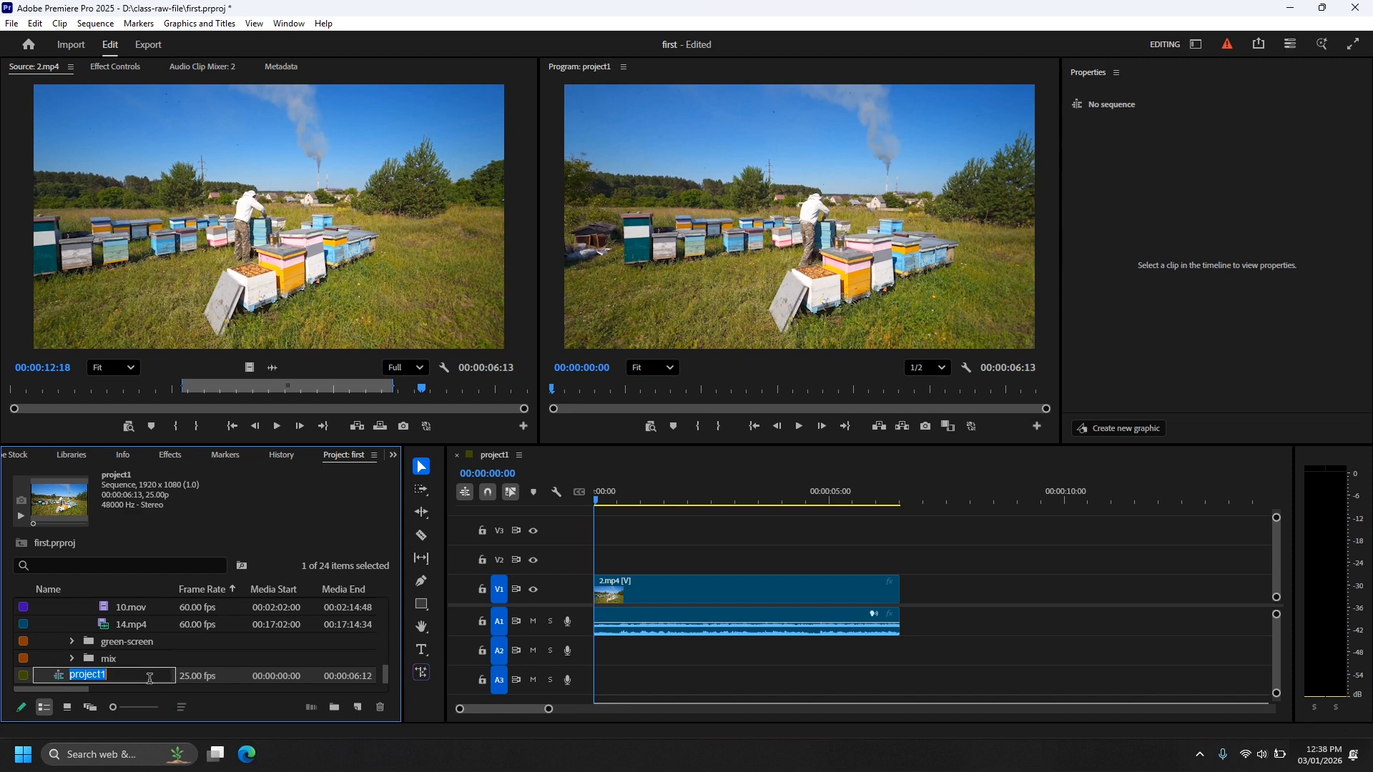
{"action": "left_click", "coordinate": [210, 686]}
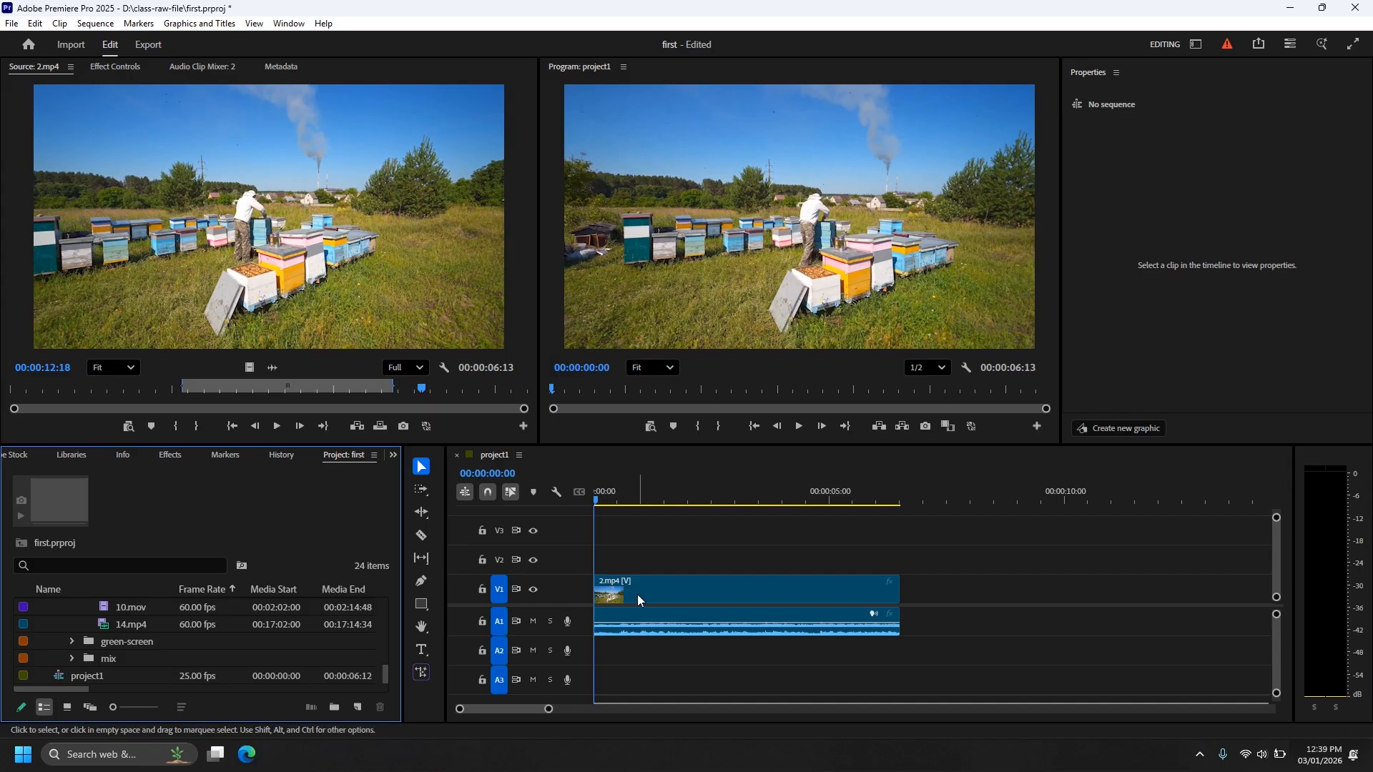
Scrub the playhead to about one second into 2.mp4 and play a few seconds.
{"action": "left_click_drag", "start_coordinate": [598, 501], "coordinate": [710, 501]}
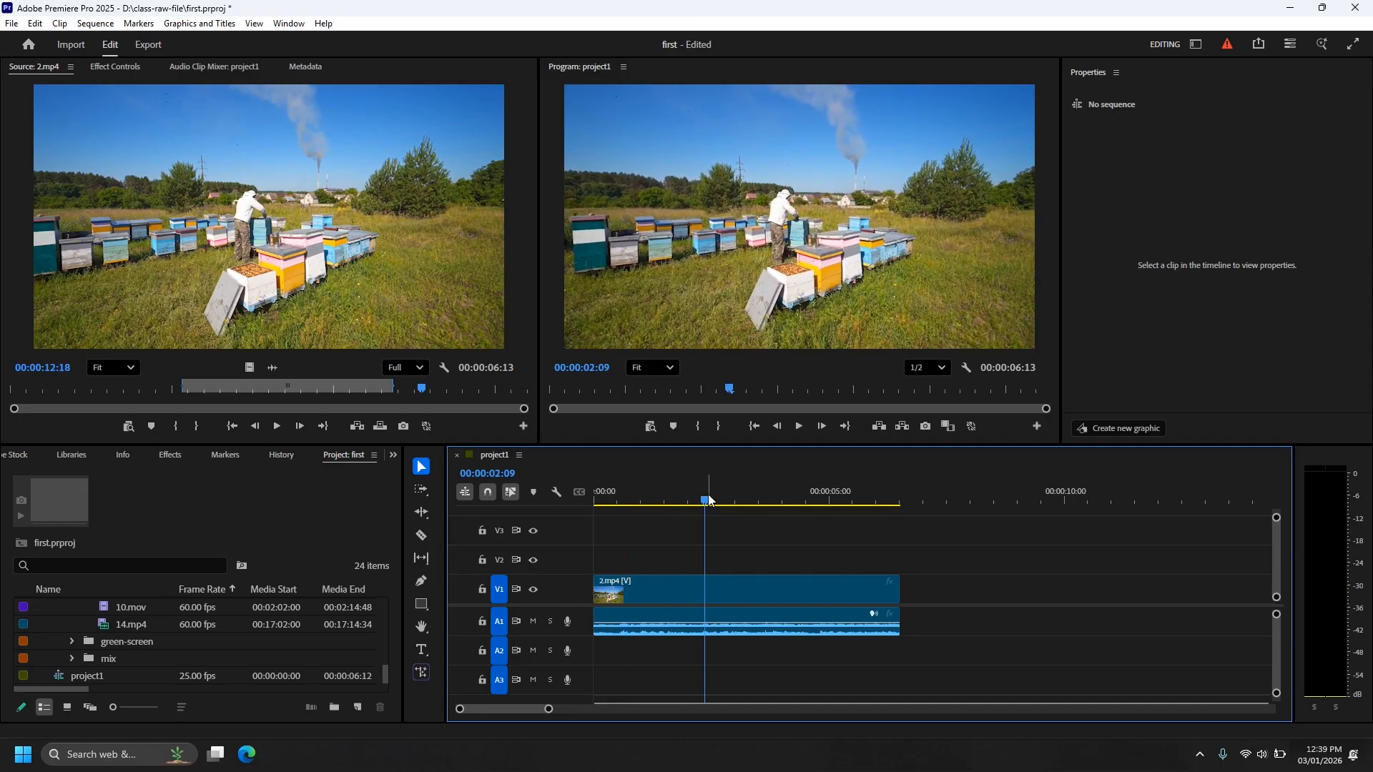
{"action": "left_click_drag", "start_coordinate": [710, 500], "coordinate": [647, 504]}
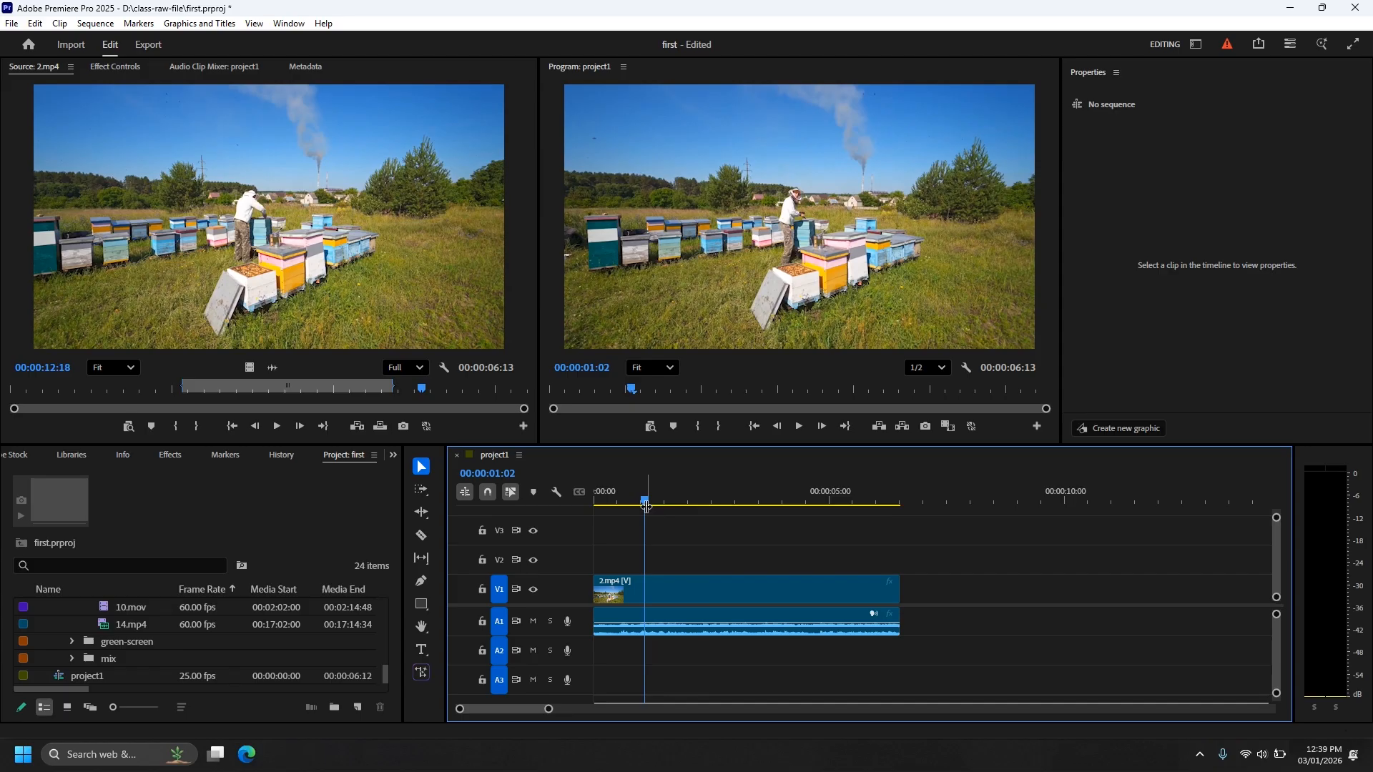
{"action": "key", "text": "space"}
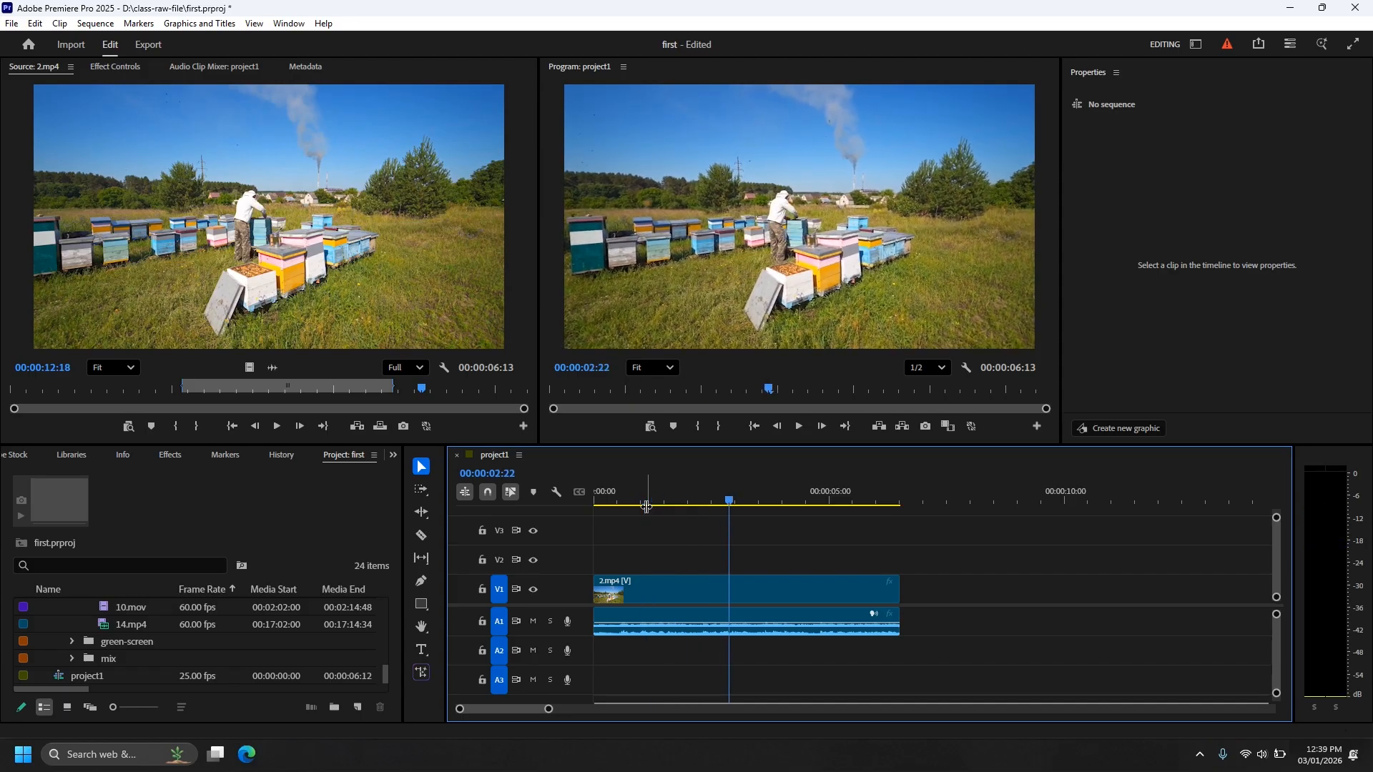
{"action": "key", "text": "space"}
{"action": "key", "text": "space"}
{"action": "key", "text": "space"}
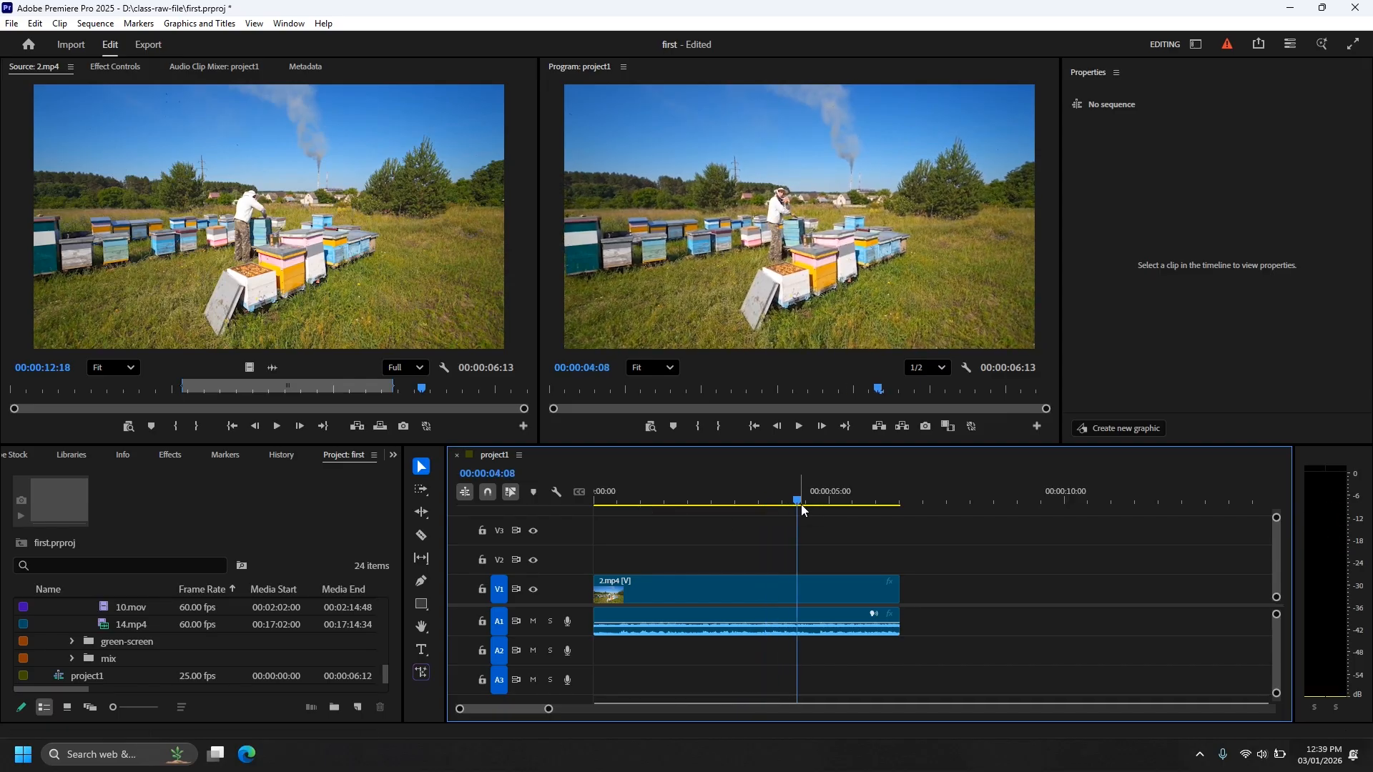
Replay the sequence from about one second in, restarting playback several times.
{"action": "left_click", "coordinate": [644, 501]}
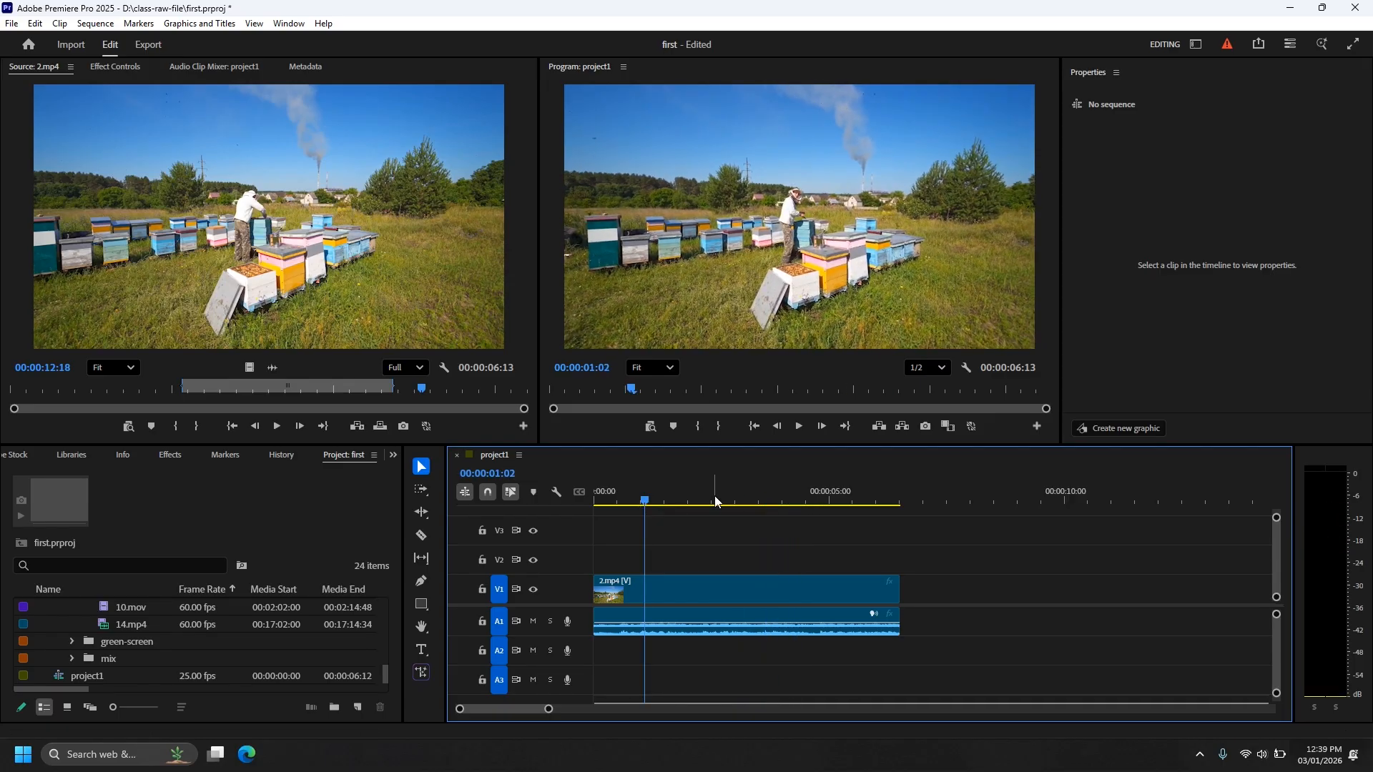
{"action": "key", "text": "space"}
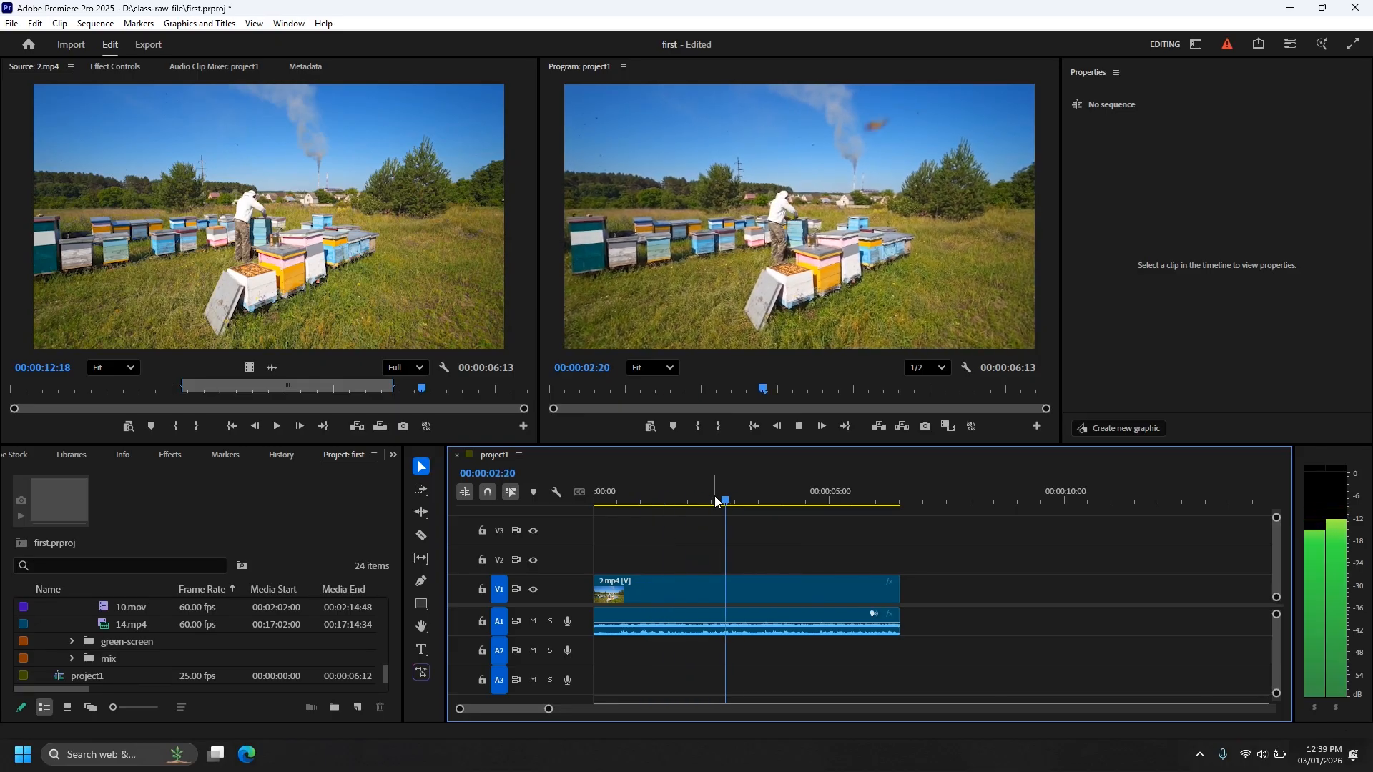
{"action": "key", "text": "space"}
{"action": "key", "text": "space"}
{"action": "key", "text": "space"}
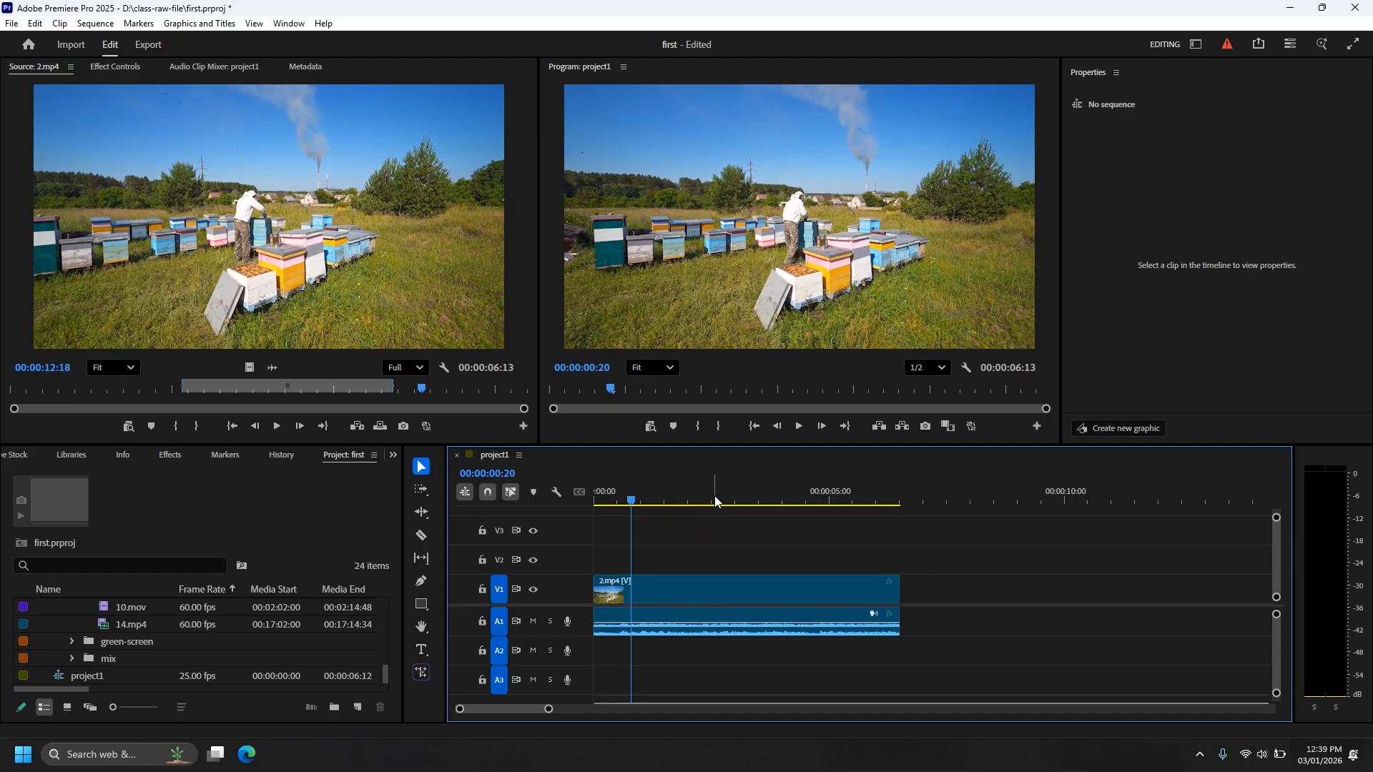
{"action": "key", "text": "space"}
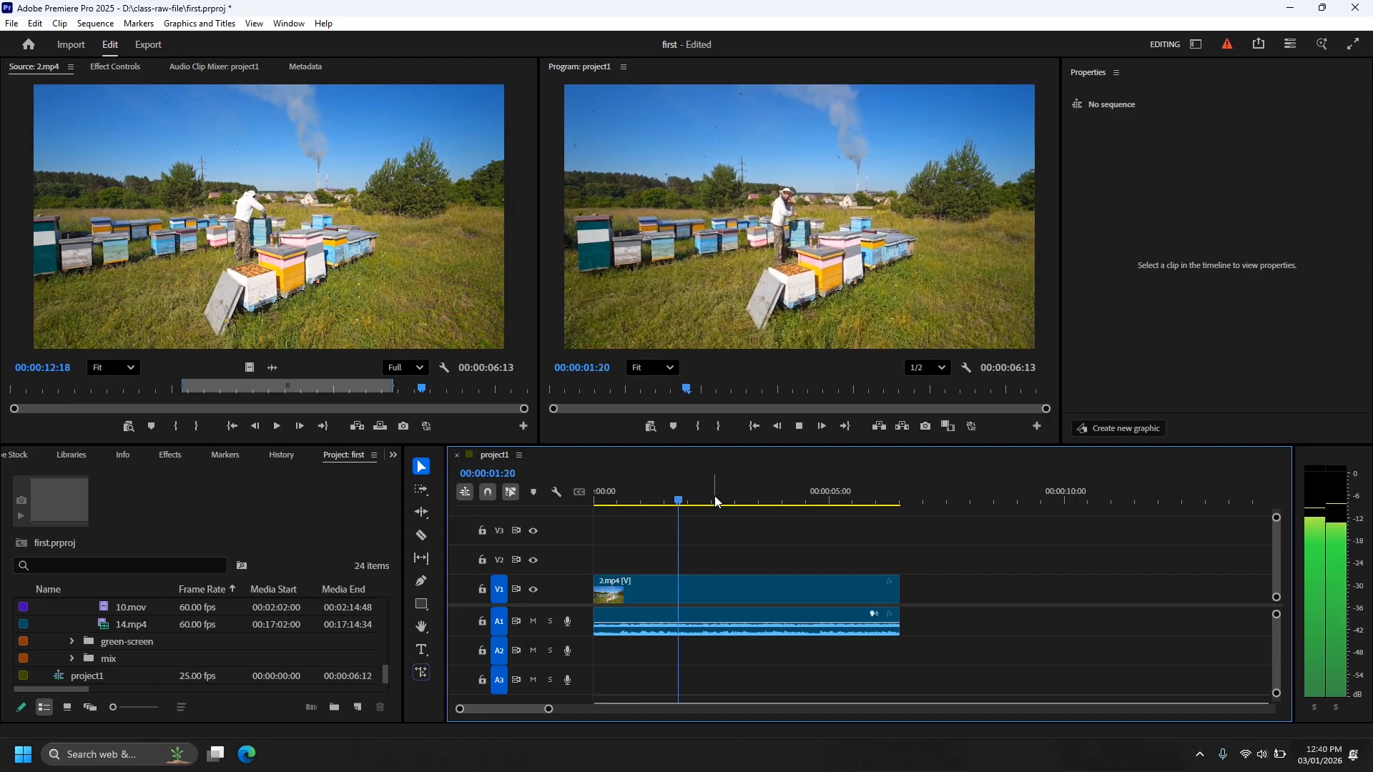
{"action": "key", "text": "space"}
{"action": "key", "text": "space"}
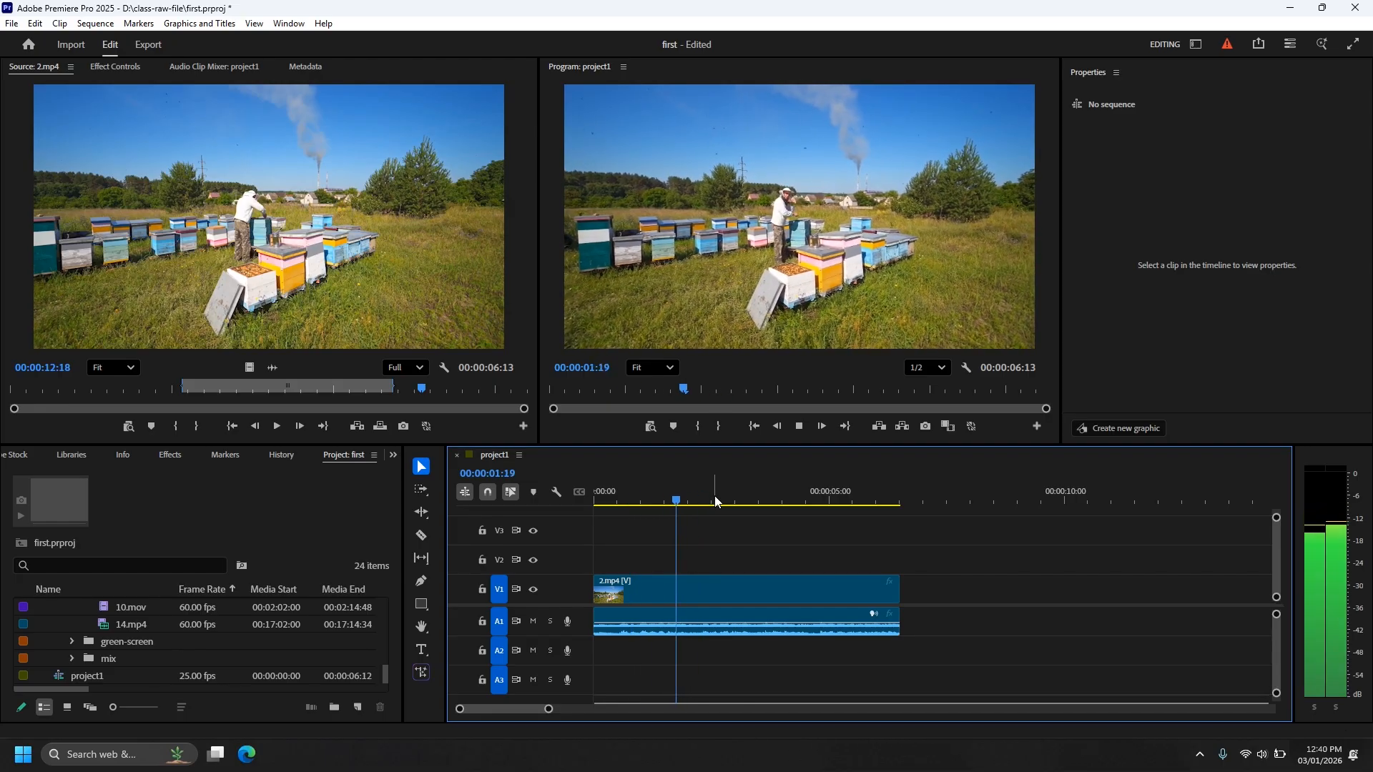
{"action": "key", "text": "space"}
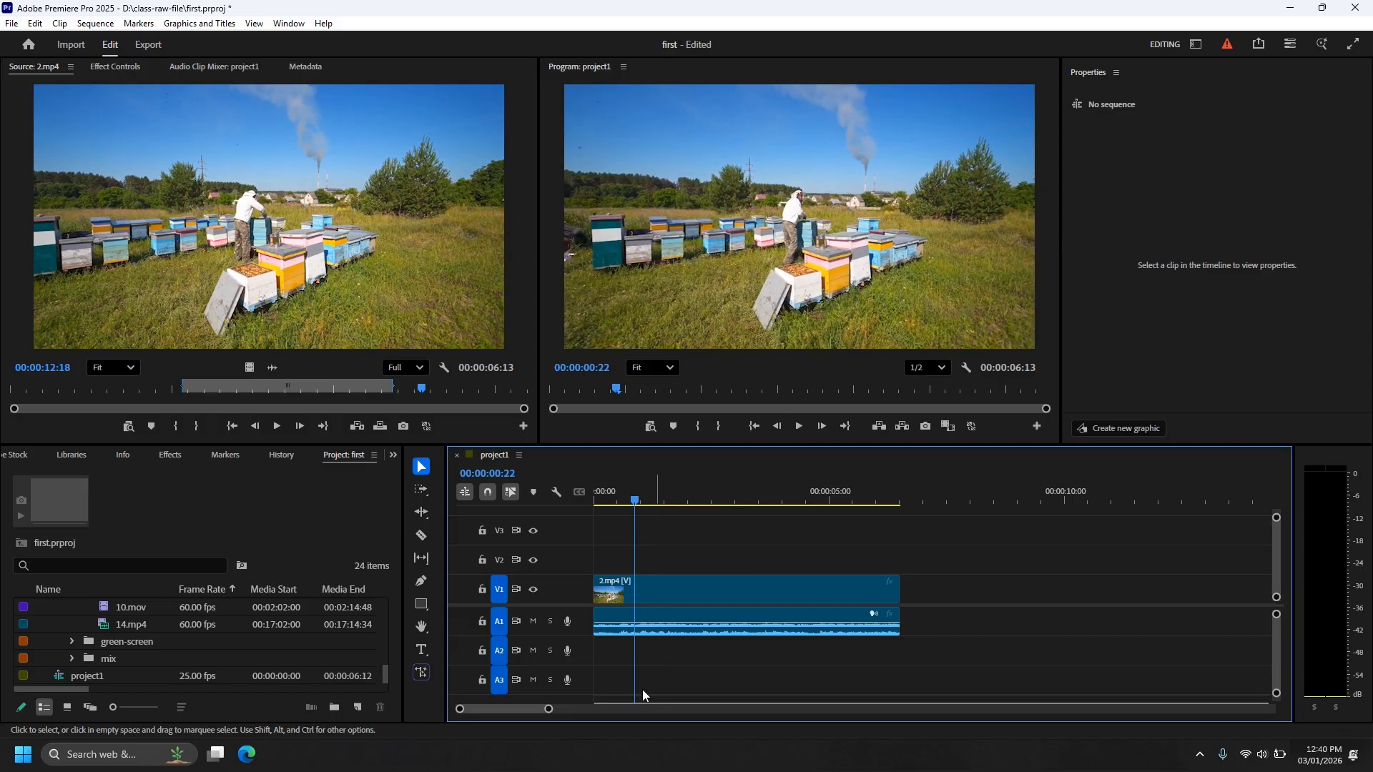
Zoom the timeline on 2.mp4 to frame level and back, then make V1 taller.
{"action": "mouse_move", "coordinate": [552, 717]}
{"action": "left_mouse_down"}
{"action": "mouse_move", "coordinate": [515, 718]}
{"action": "mouse_move", "coordinate": [555, 710]}
{"action": "left_mouse_up"}
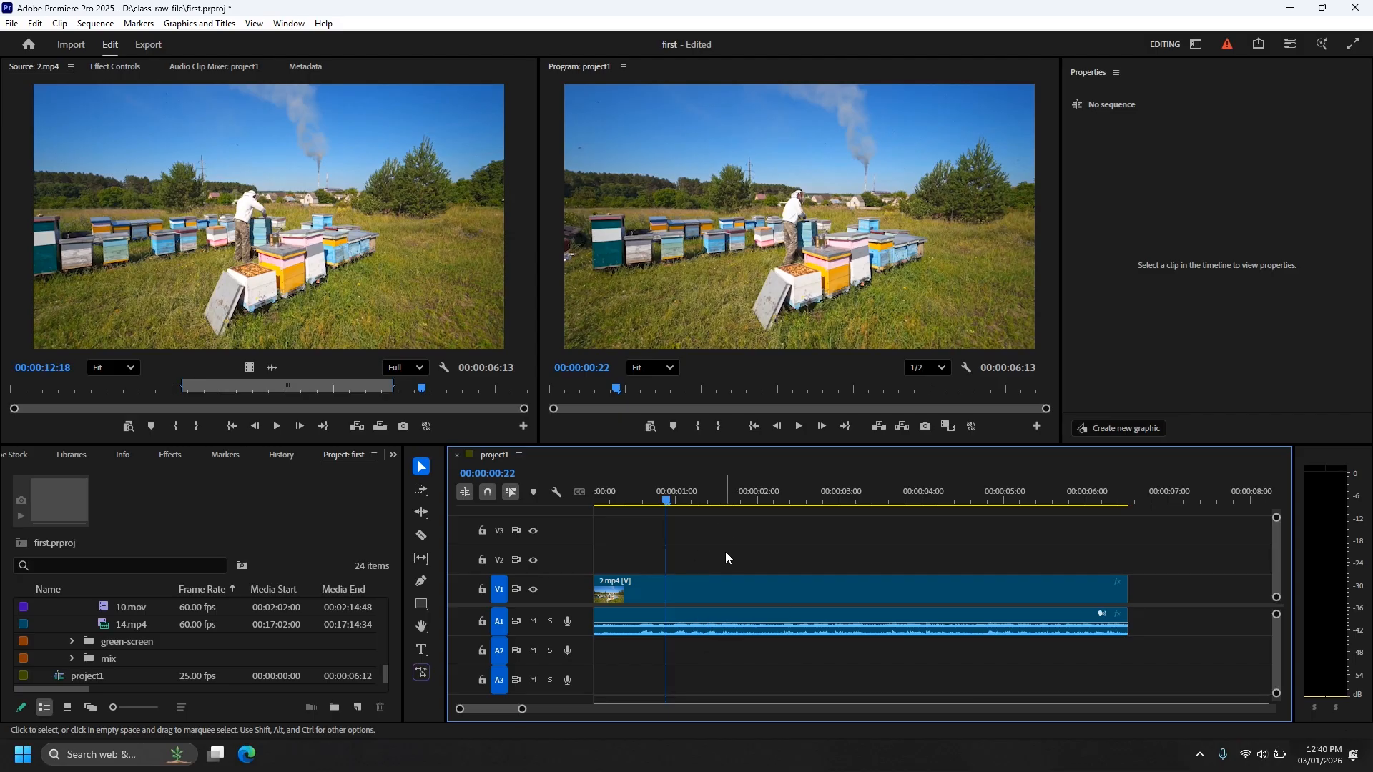
{"action": "key", "text": "equal"}
{"action": "key", "text": "equal"}
{"action": "key", "text": "equal"}
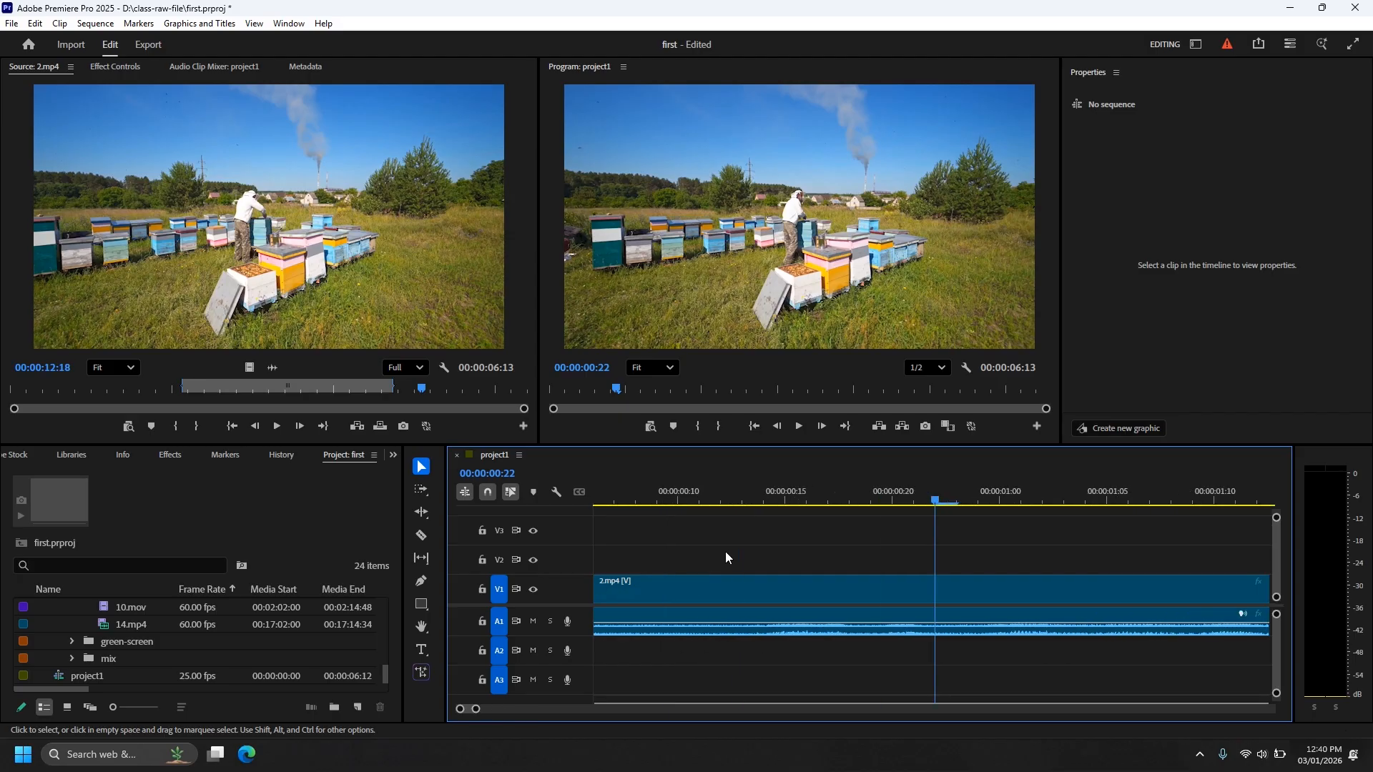
{"action": "key", "text": "minus"}
{"action": "key", "text": "minus"}
{"action": "key", "text": "minus"}
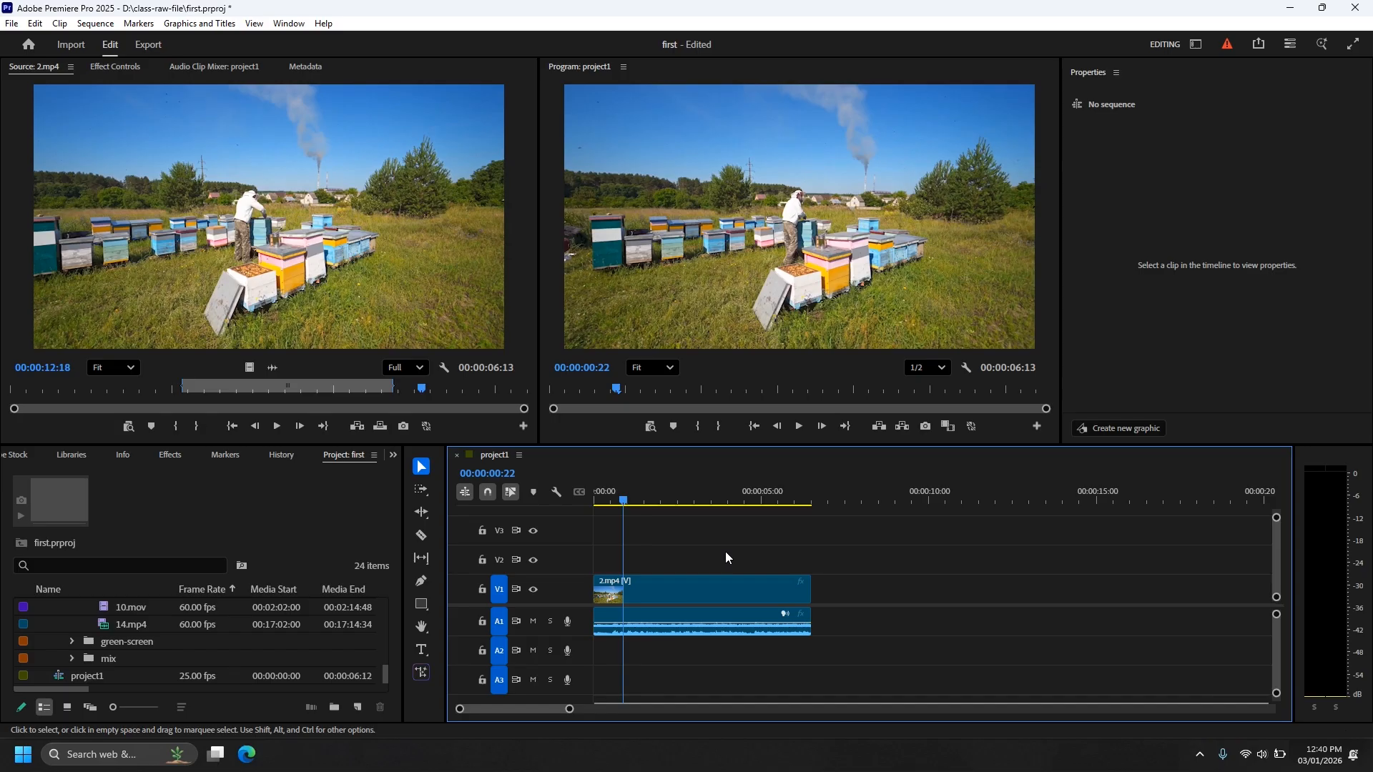
{"action": "key", "text": "equal"}
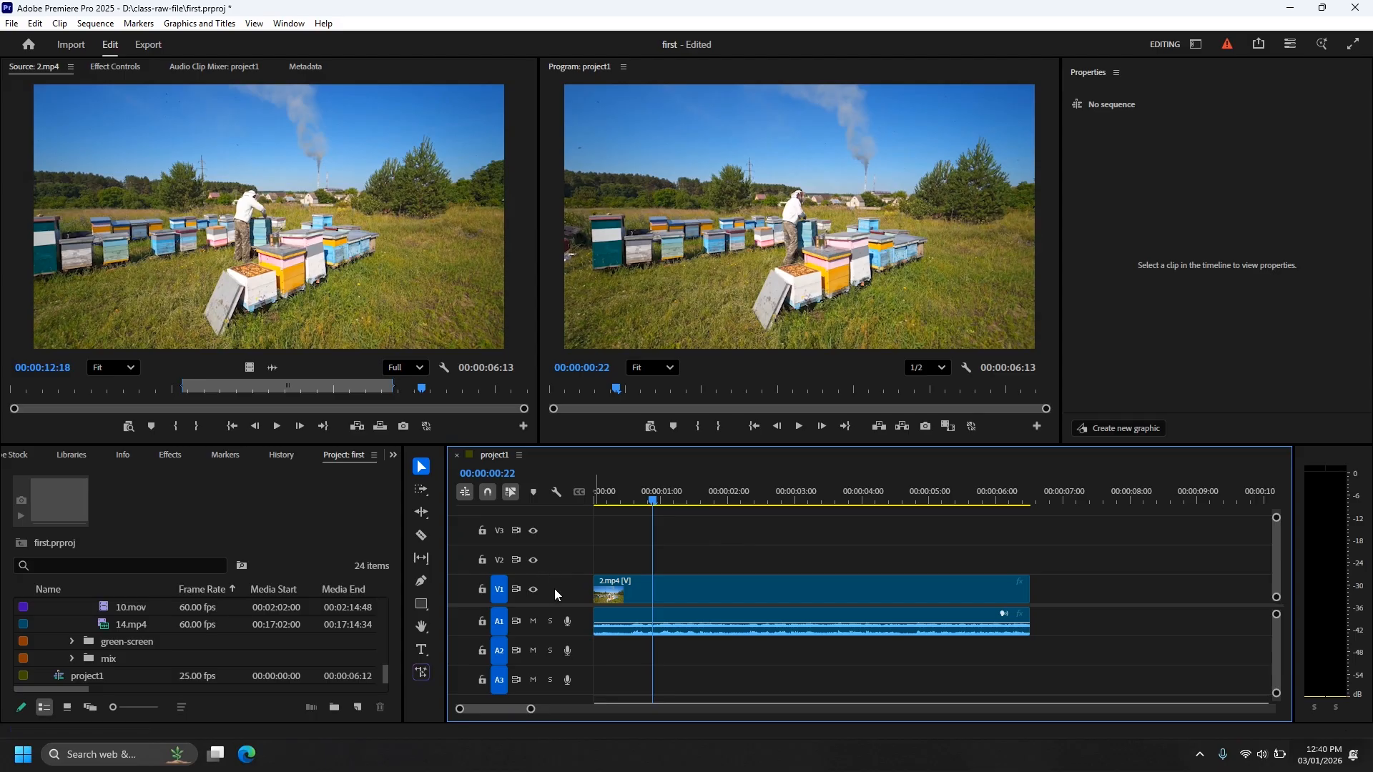
{"action": "mouse_move", "coordinate": [551, 574]}
{"action": "left_mouse_down"}
{"action": "mouse_move", "coordinate": [570, 540]}
{"action": "mouse_move", "coordinate": [570, 580]}
{"action": "left_mouse_up"}
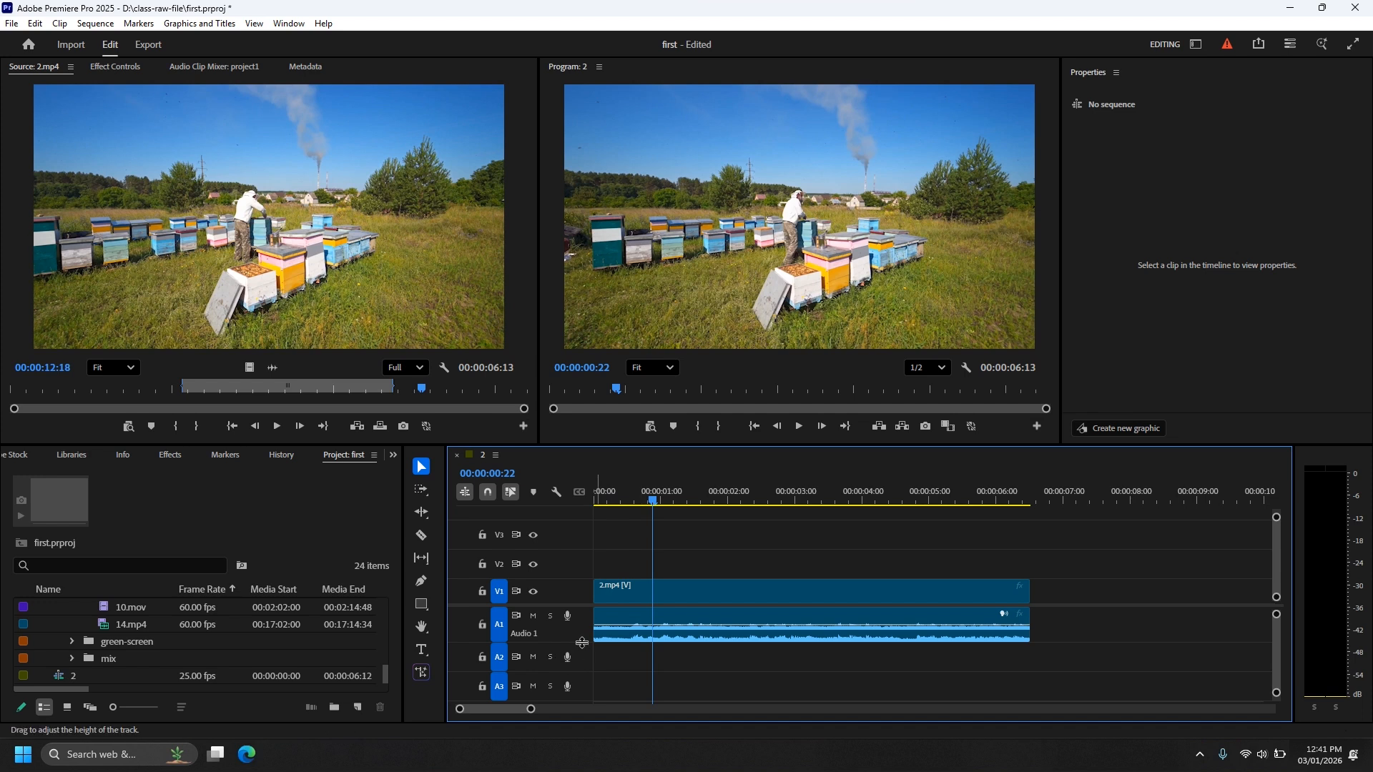
Enlarge A1 to show its waveform and V1 to show thumbnails, trying various track heights.
{"action": "mouse_move", "coordinate": [582, 663]}
{"action": "left_mouse_down"}
{"action": "mouse_move", "coordinate": [574, 540]}
{"action": "mouse_move", "coordinate": [580, 667]}
{"action": "mouse_move", "coordinate": [580, 638]}
{"action": "left_mouse_up"}
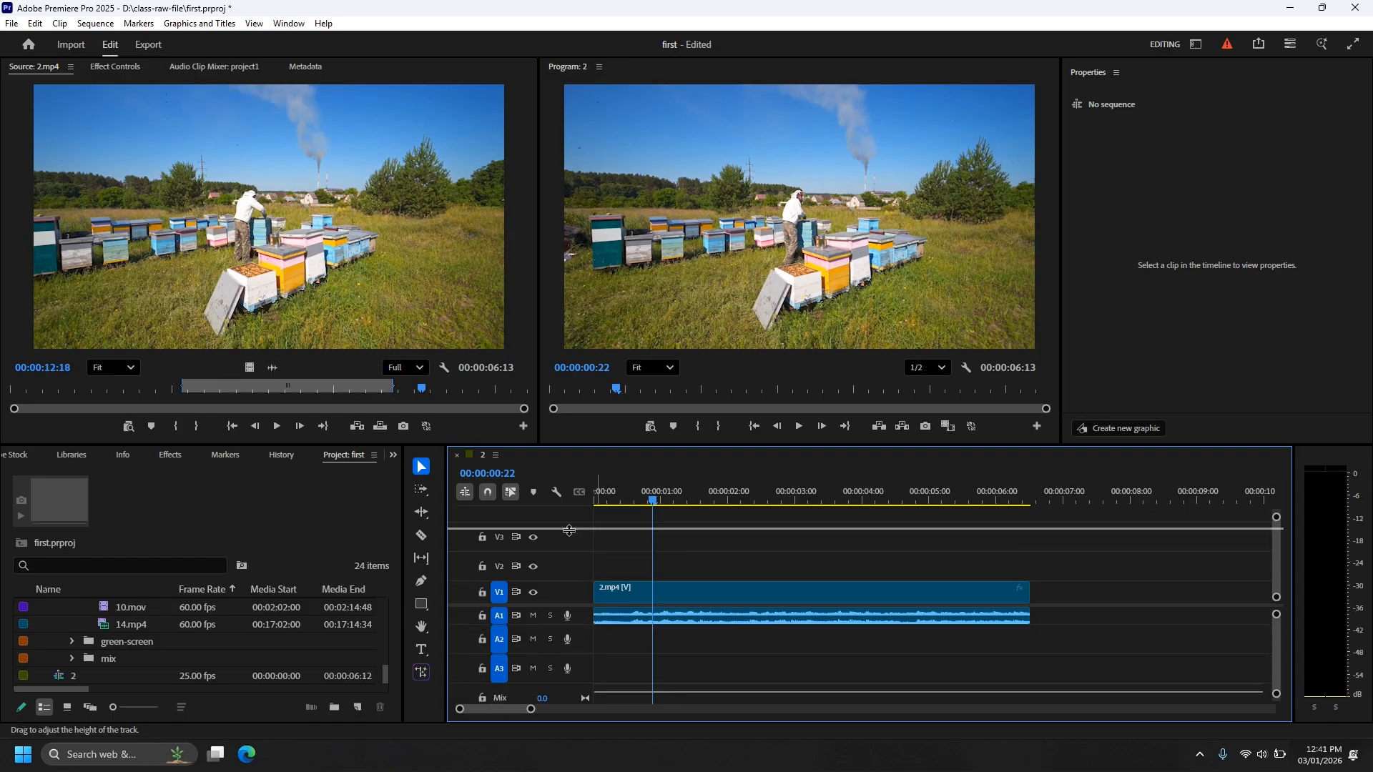
{"action": "left_click_drag", "start_coordinate": [569, 530], "coordinate": [571, 569]}
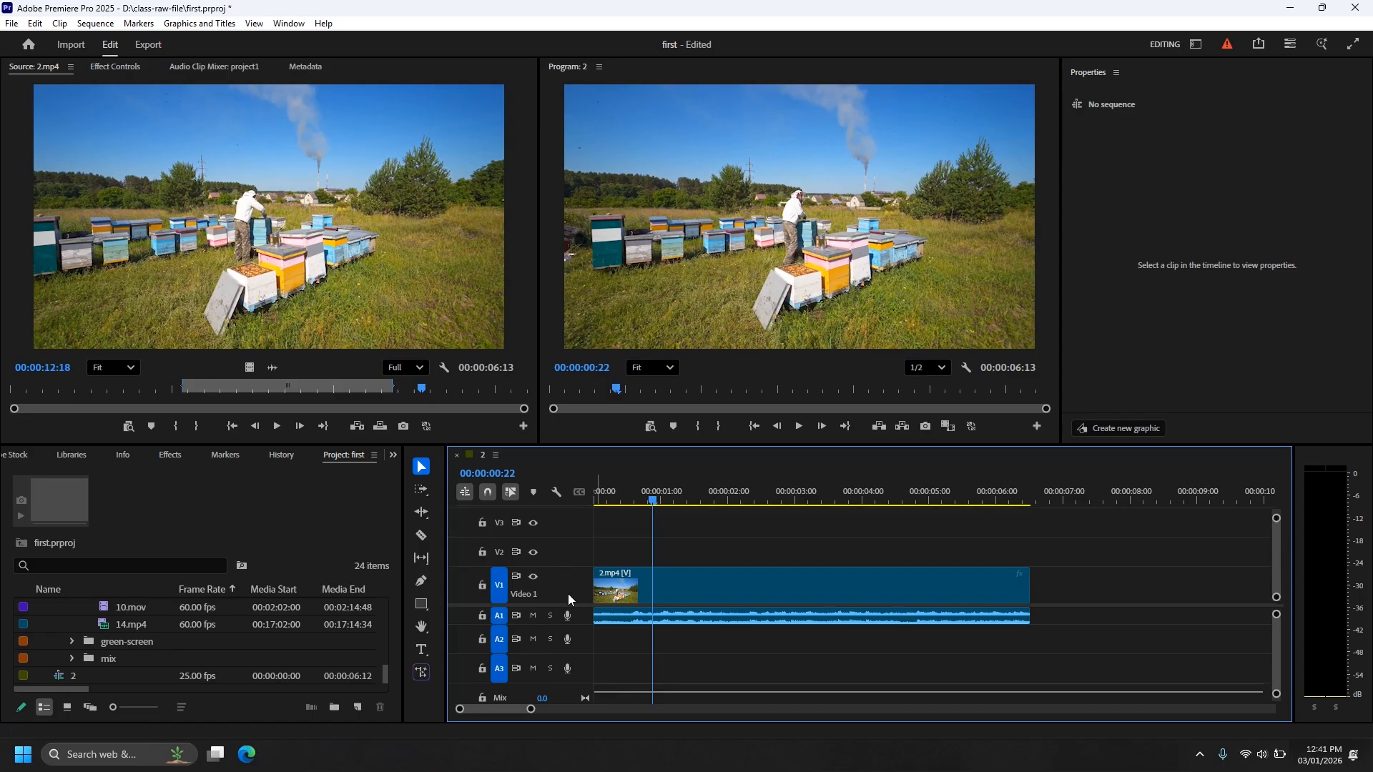
{"action": "scroll", "coordinate": [568, 594], "scroll_direction": "up", "scroll_amount": 5}
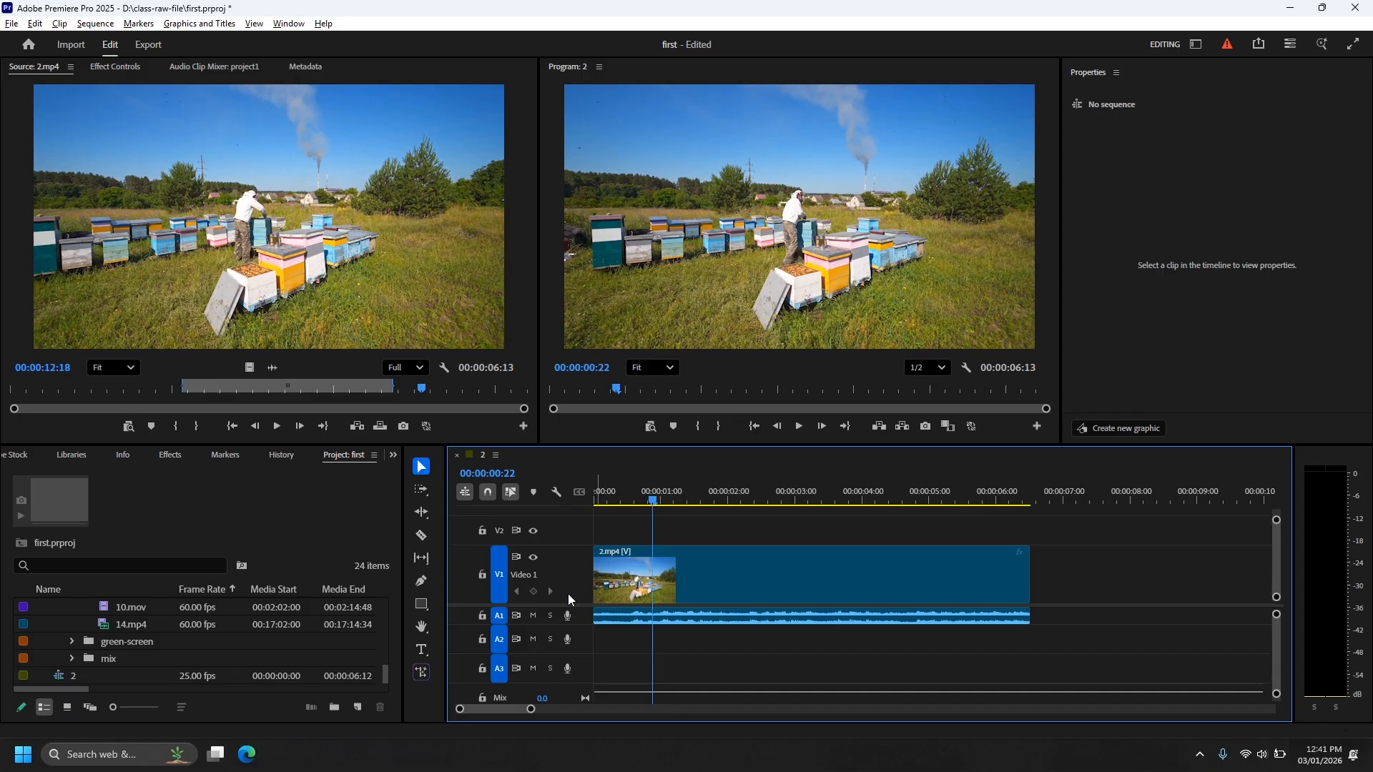
{"action": "scroll", "coordinate": [569, 599], "scroll_direction": "down", "scroll_amount": 2}
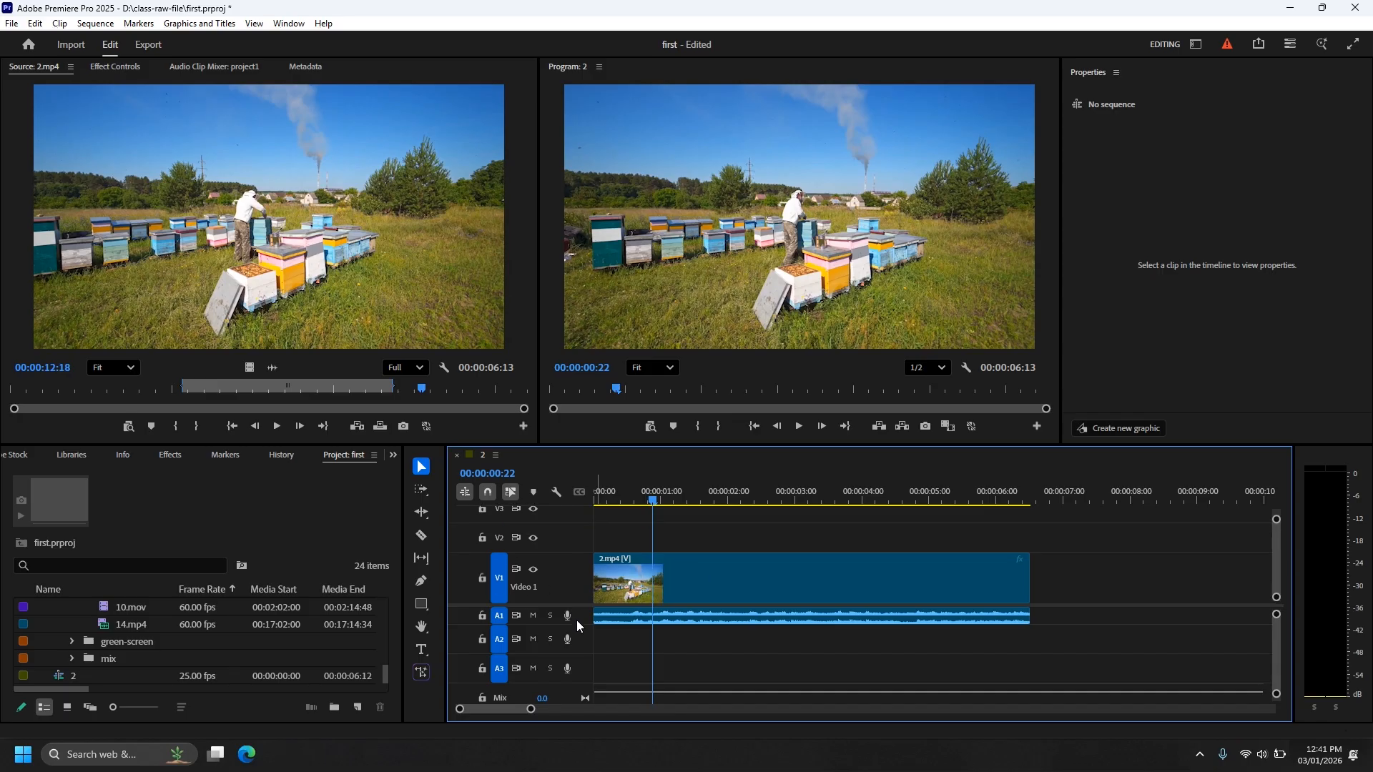
{"action": "scroll", "coordinate": [577, 624], "scroll_direction": "up", "scroll_amount": 4}
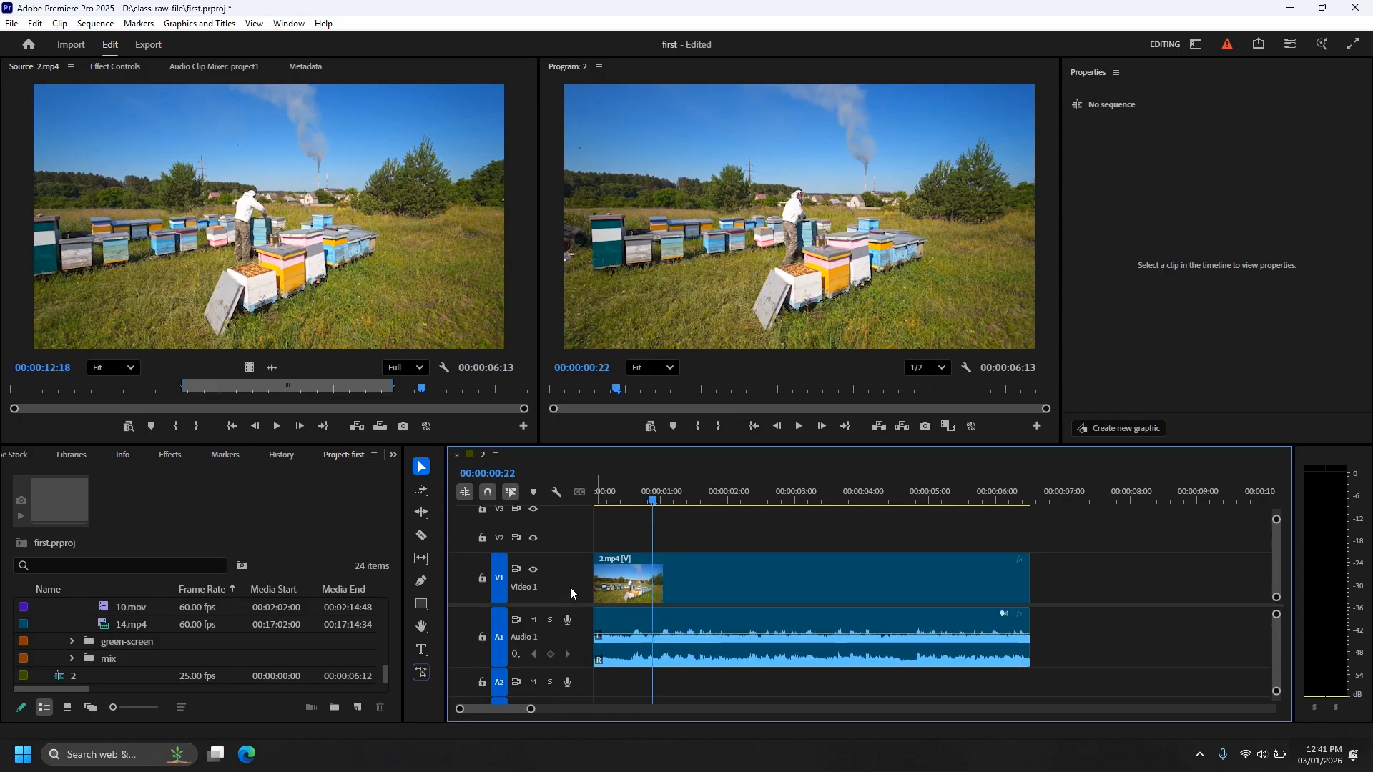
{"action": "scroll", "coordinate": [569, 584], "scroll_direction": "up", "scroll_amount": 3}
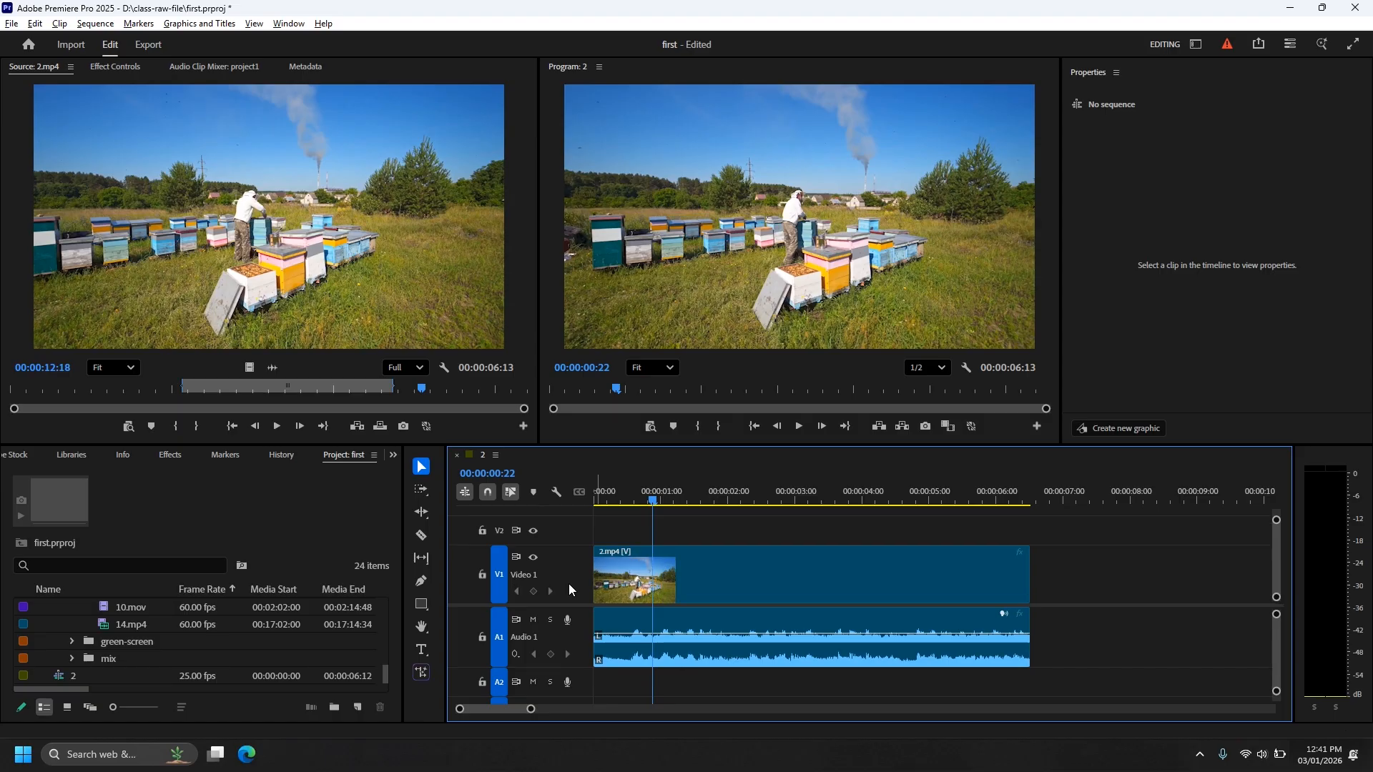
{"action": "scroll", "coordinate": [569, 583], "scroll_direction": "down", "scroll_amount": 3}
{"action": "scroll", "coordinate": [569, 584], "scroll_direction": "down", "scroll_amount": 1}
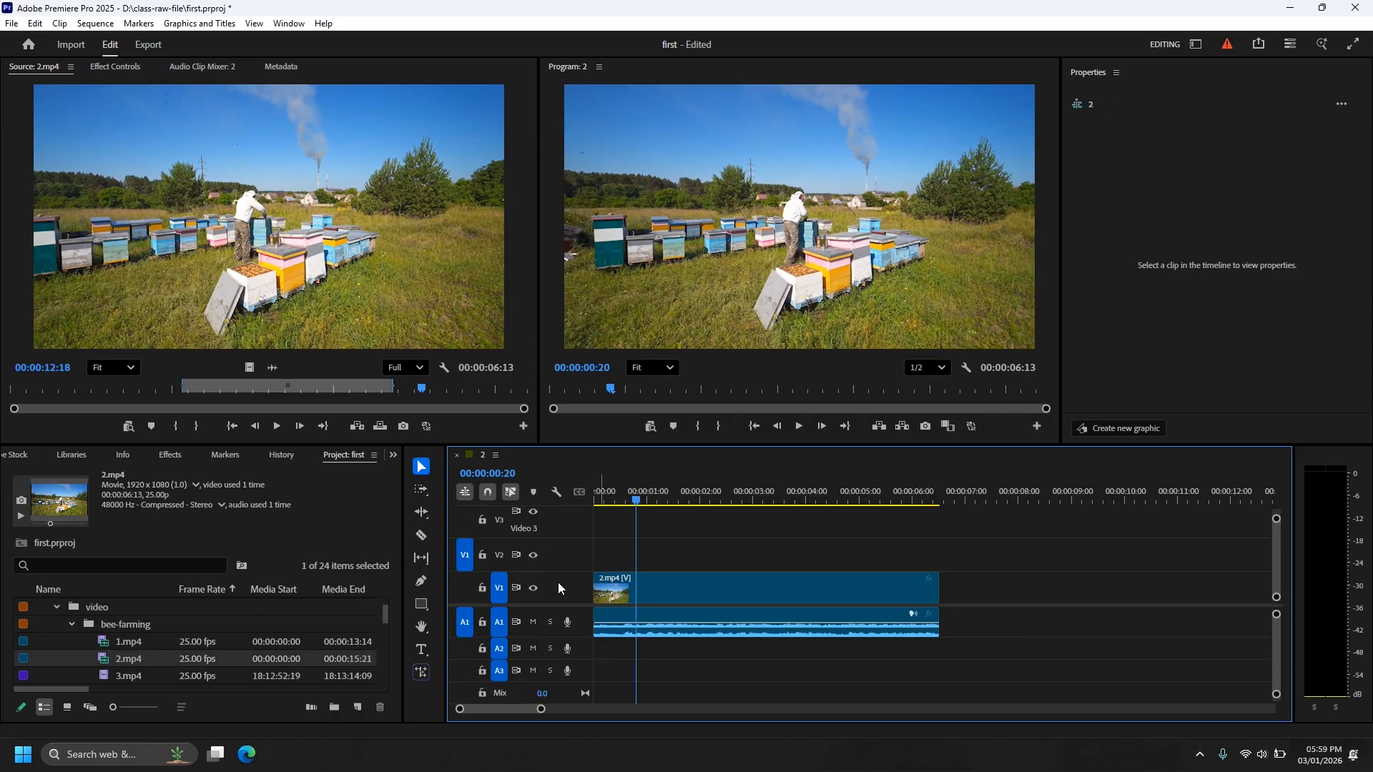
{"action": "scroll", "coordinate": [558, 582], "scroll_direction": "up", "scroll_amount": 2}
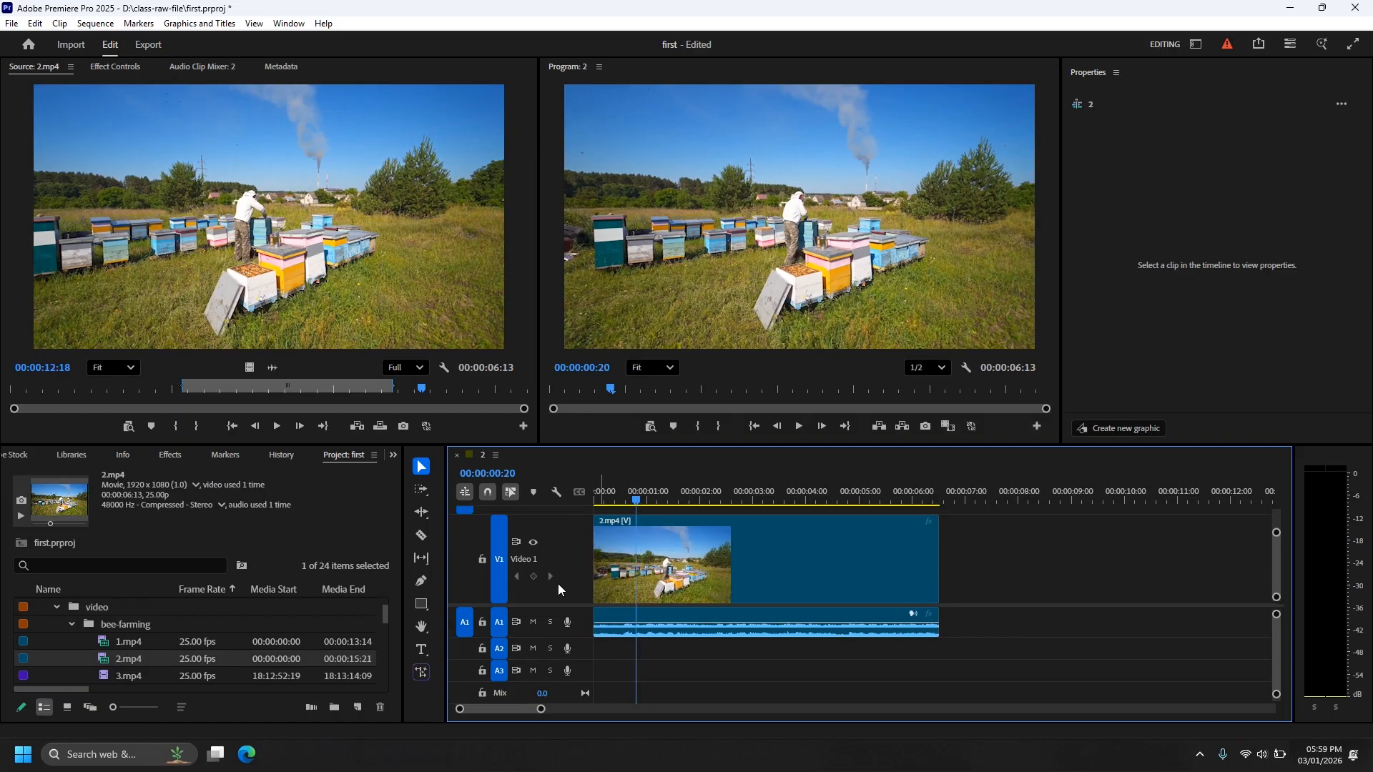
{"action": "scroll", "coordinate": [578, 621], "scroll_direction": "up", "scroll_amount": 2}
{"action": "scroll", "coordinate": [578, 623], "scroll_direction": "down", "scroll_amount": 4}
Make the audio tracks taller, then settle on compact heights showing V1–V3 and A1–A3.
{"action": "key", "text": "alt+equal"}
{"action": "key", "text": "alt+equal"}
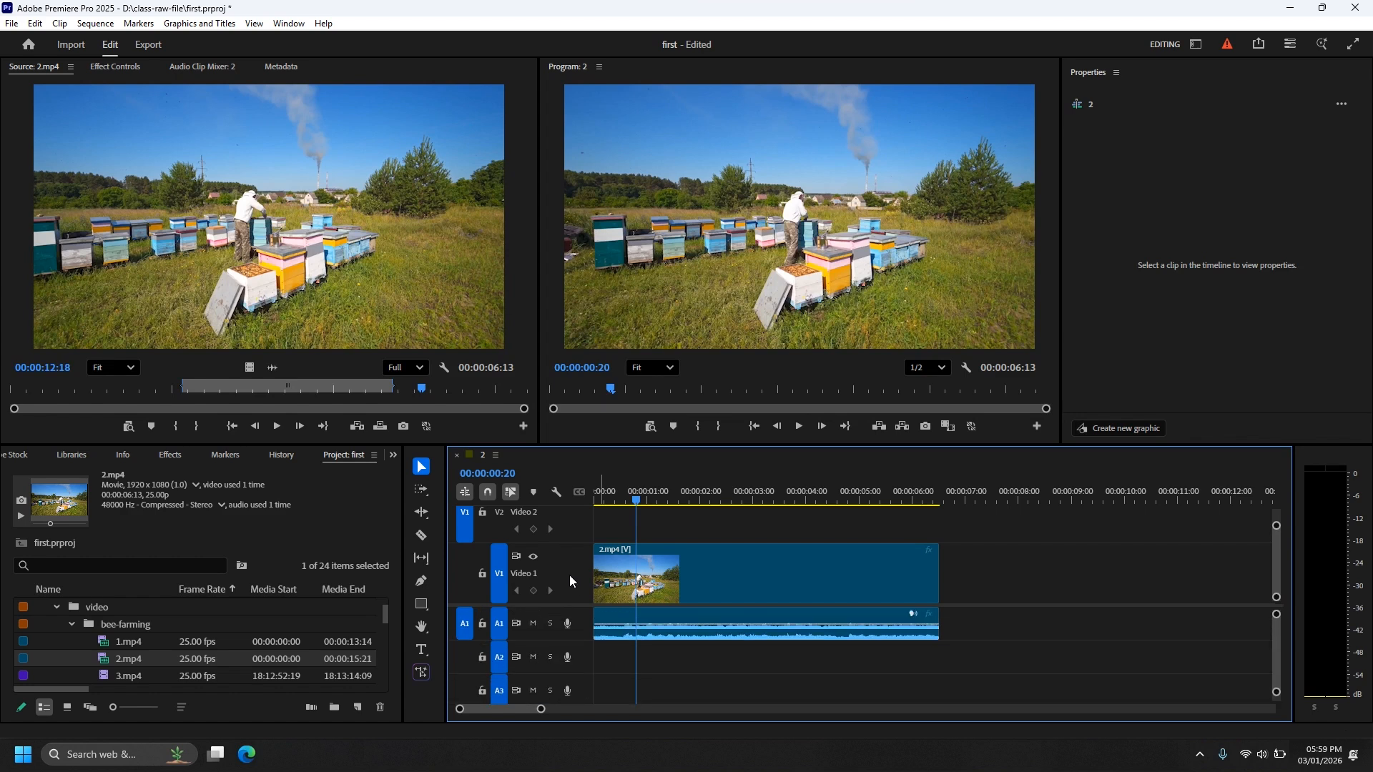
{"action": "scroll", "coordinate": [568, 567], "scroll_direction": "down", "scroll_amount": 3}
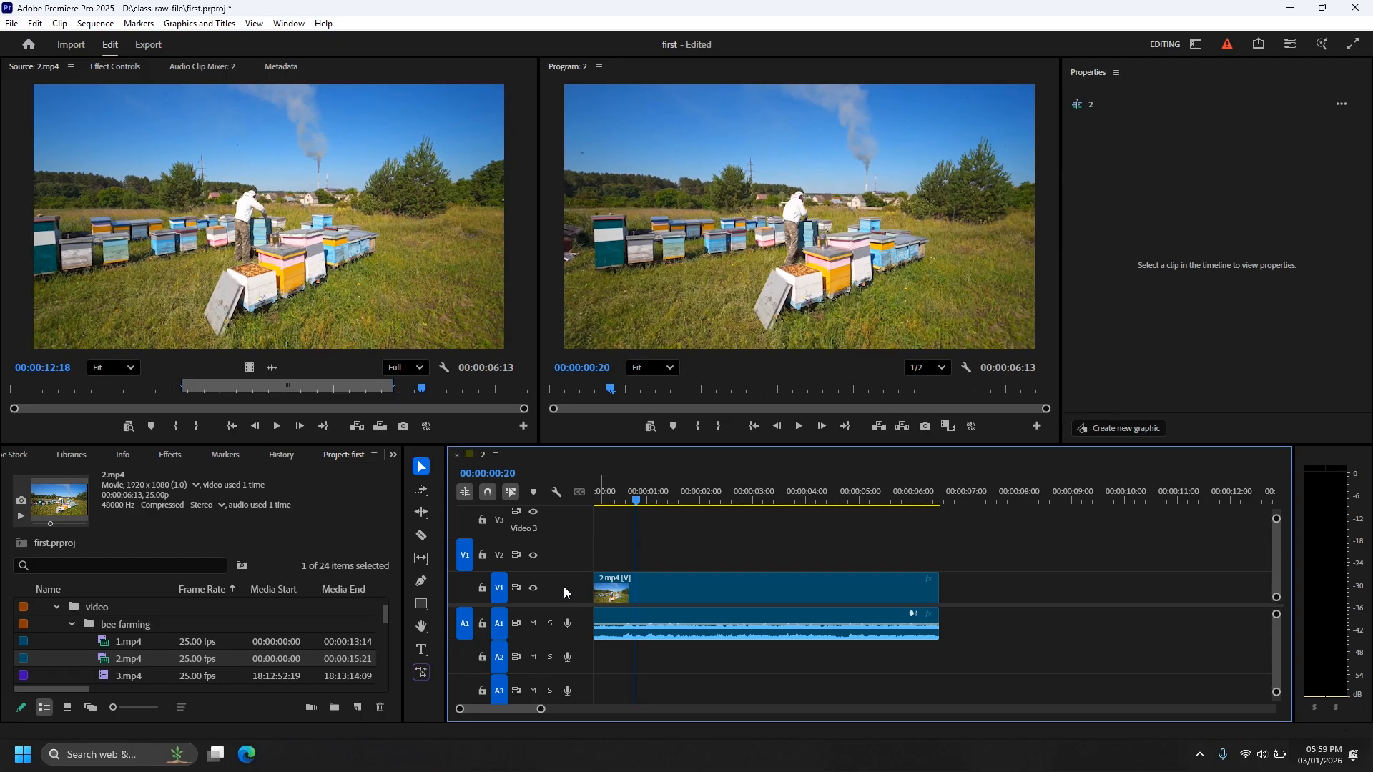
{"action": "scroll", "coordinate": [564, 587], "scroll_direction": "up", "scroll_amount": 4}
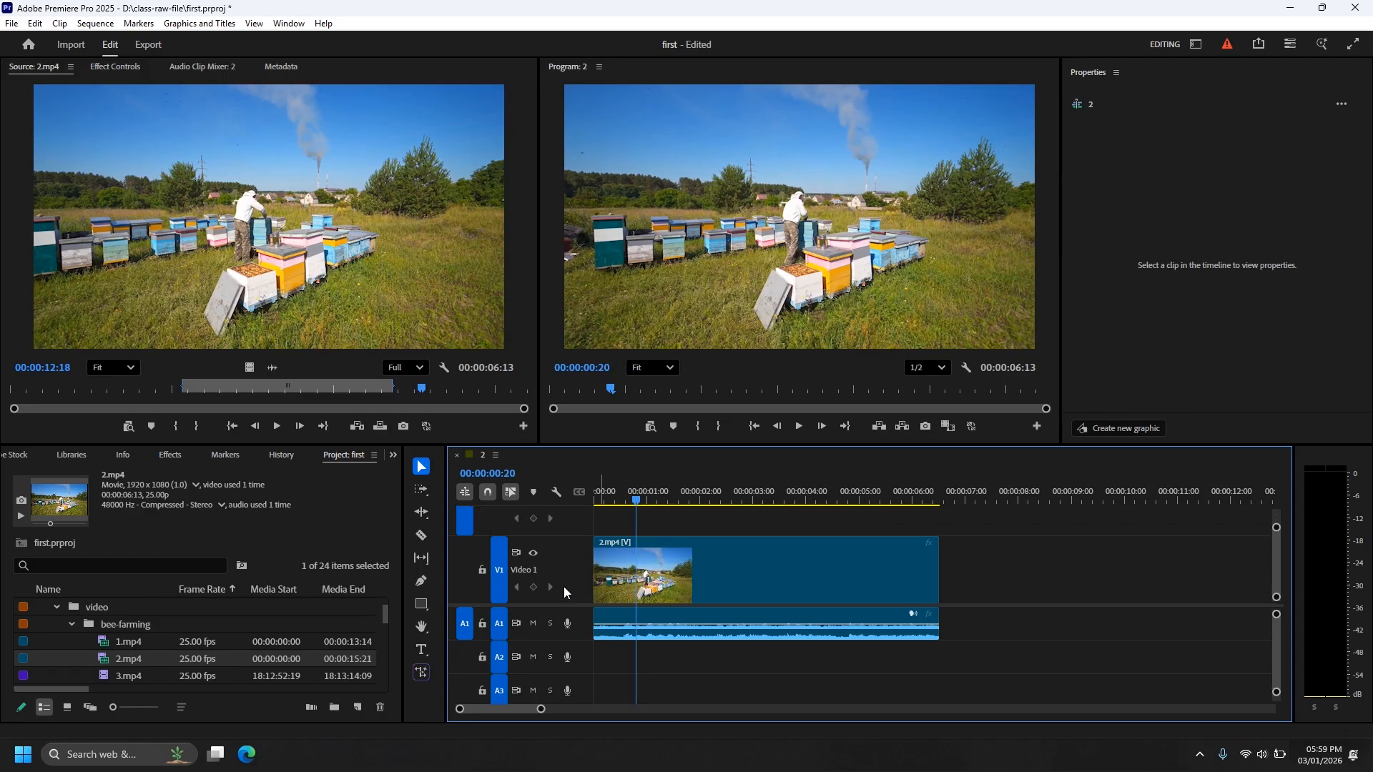
{"action": "scroll", "coordinate": [564, 588], "scroll_direction": "down", "scroll_amount": 3}
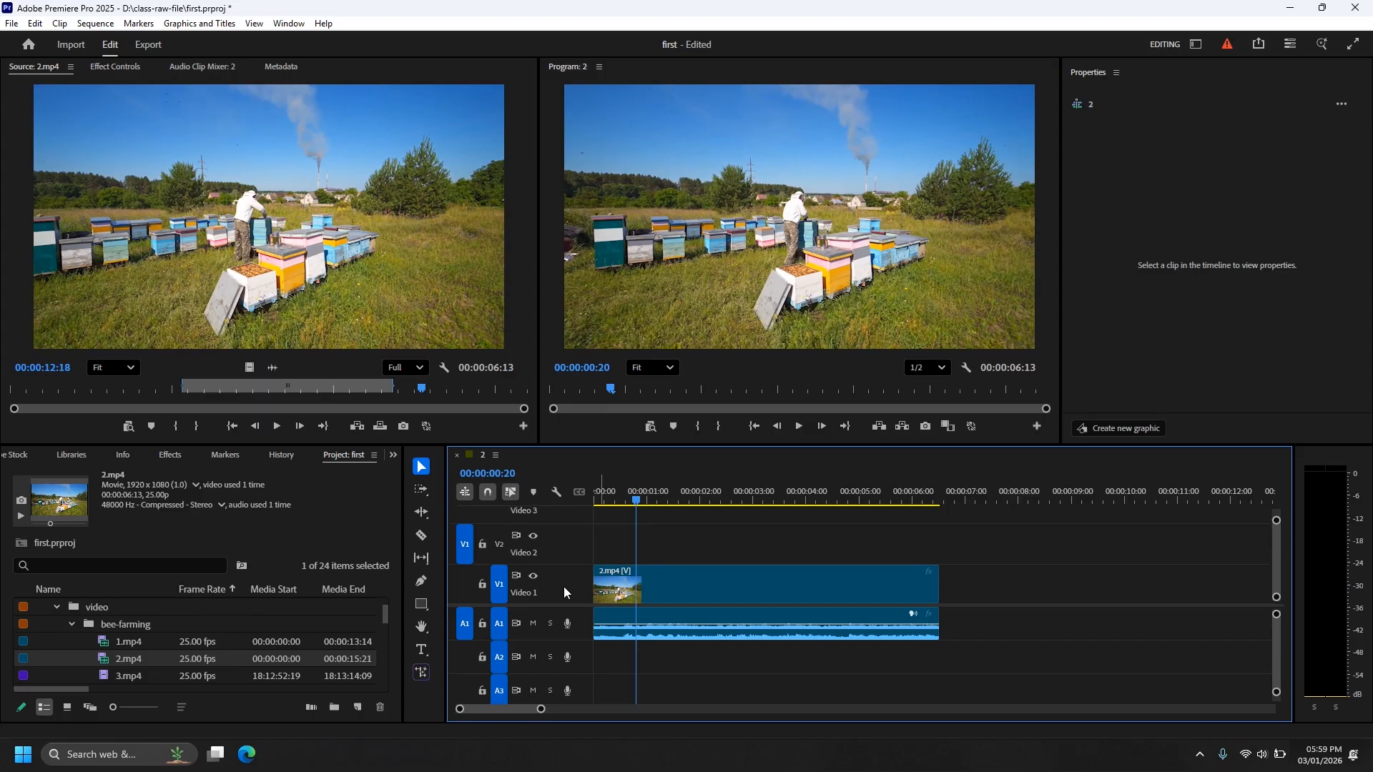
{"action": "scroll", "coordinate": [564, 586], "scroll_direction": "up", "scroll_amount": 4}
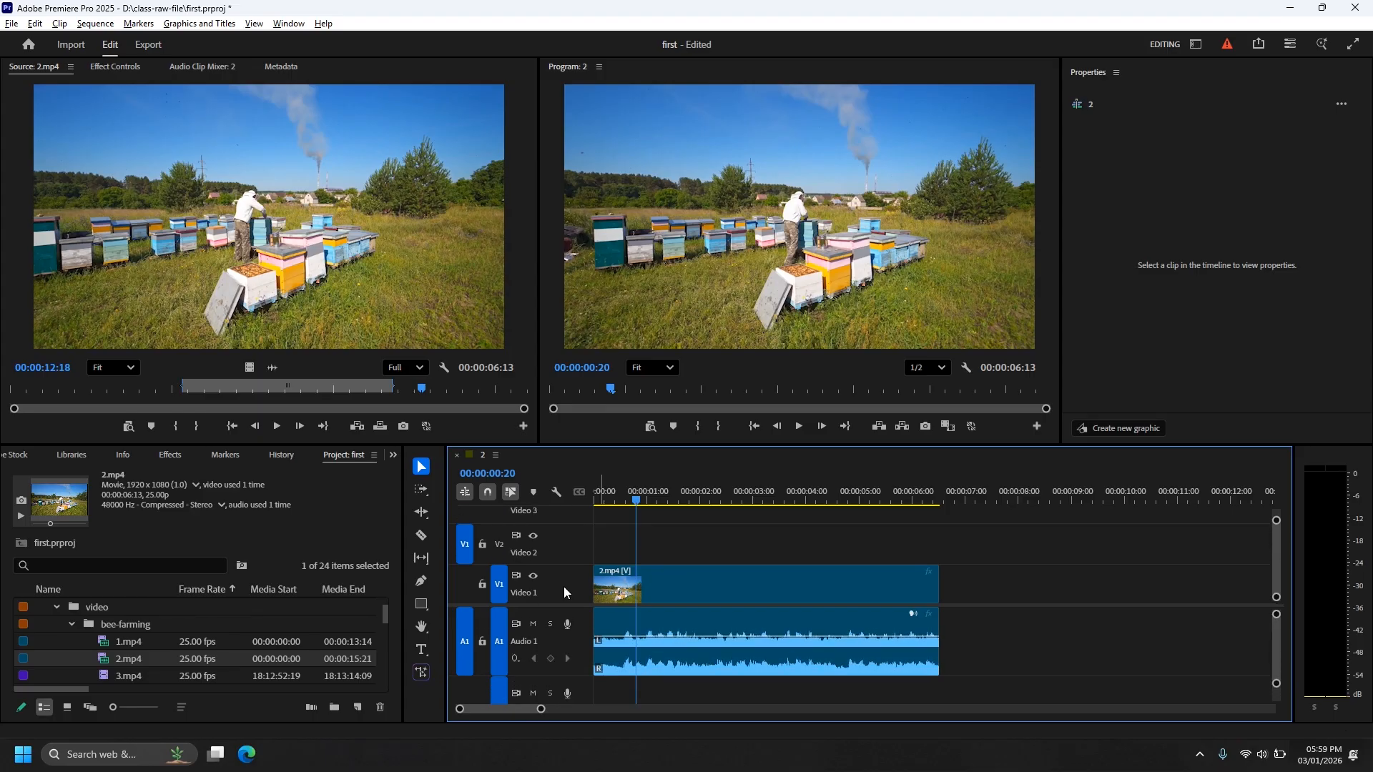
{"action": "scroll", "coordinate": [564, 587], "scroll_direction": "down", "scroll_amount": 4}
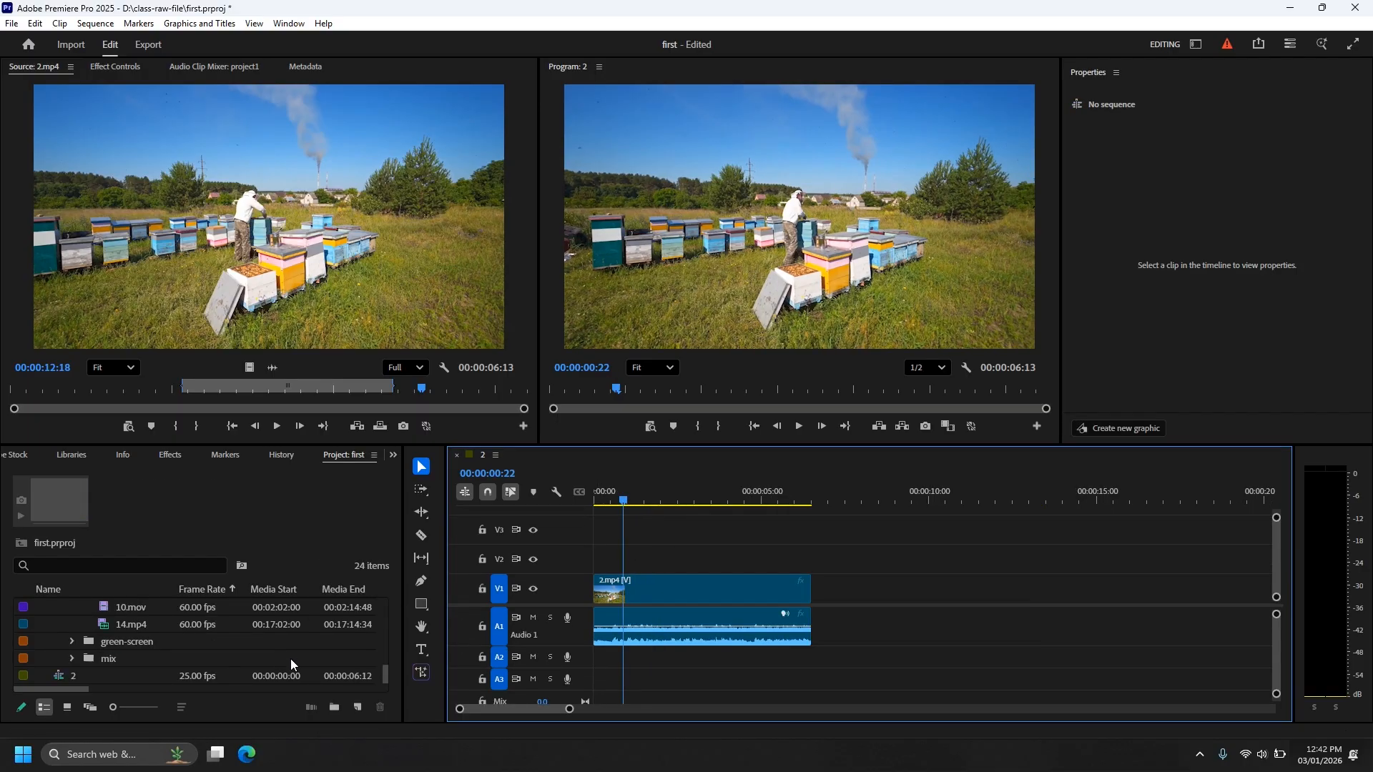
{"action": "scroll", "coordinate": [210, 657], "scroll_direction": "up", "scroll_amount": 1}
Set 3.mp4's out point at 18:13:04:06 and drop its video on V1 after 2.mp4.
{"action": "scroll", "coordinate": [207, 651], "scroll_direction": "up", "scroll_amount": 6}
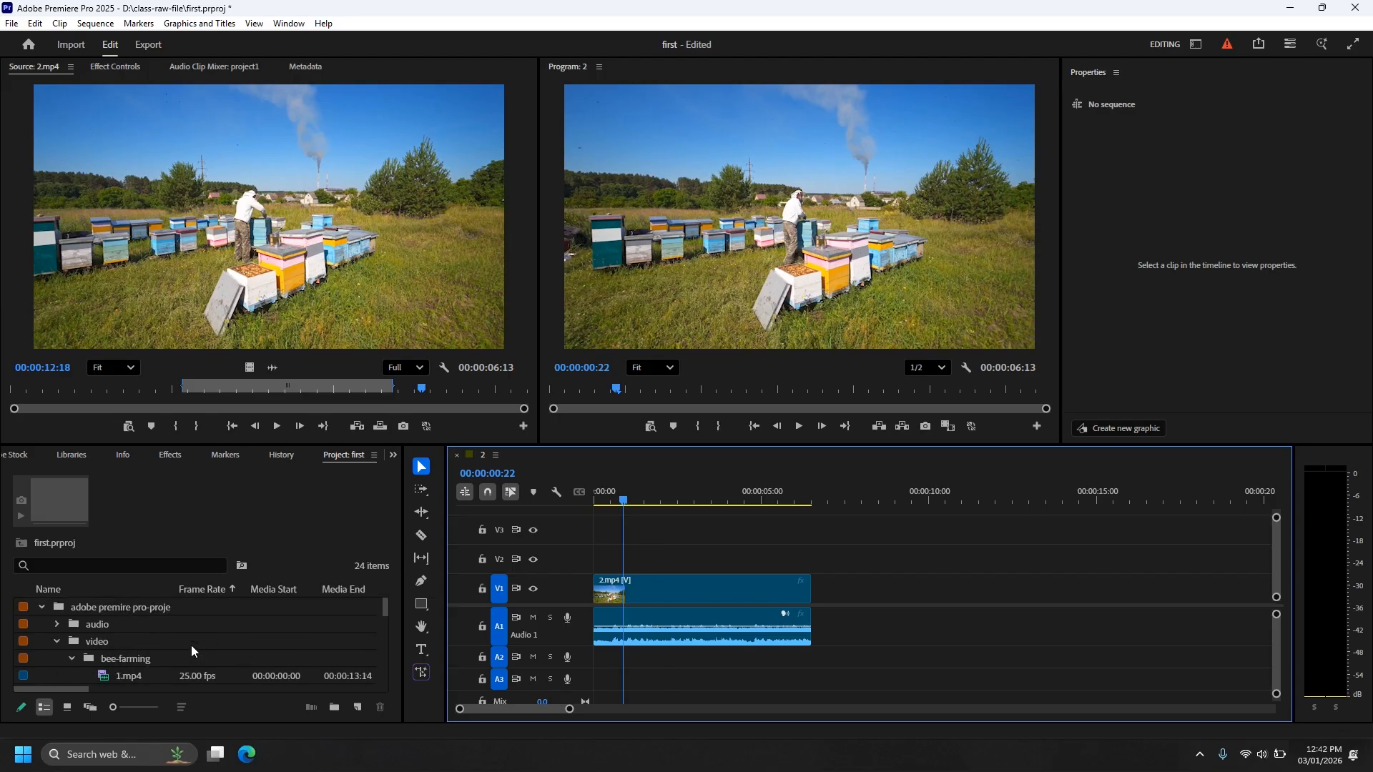
{"action": "scroll", "coordinate": [191, 650], "scroll_direction": "down", "scroll_amount": 1}
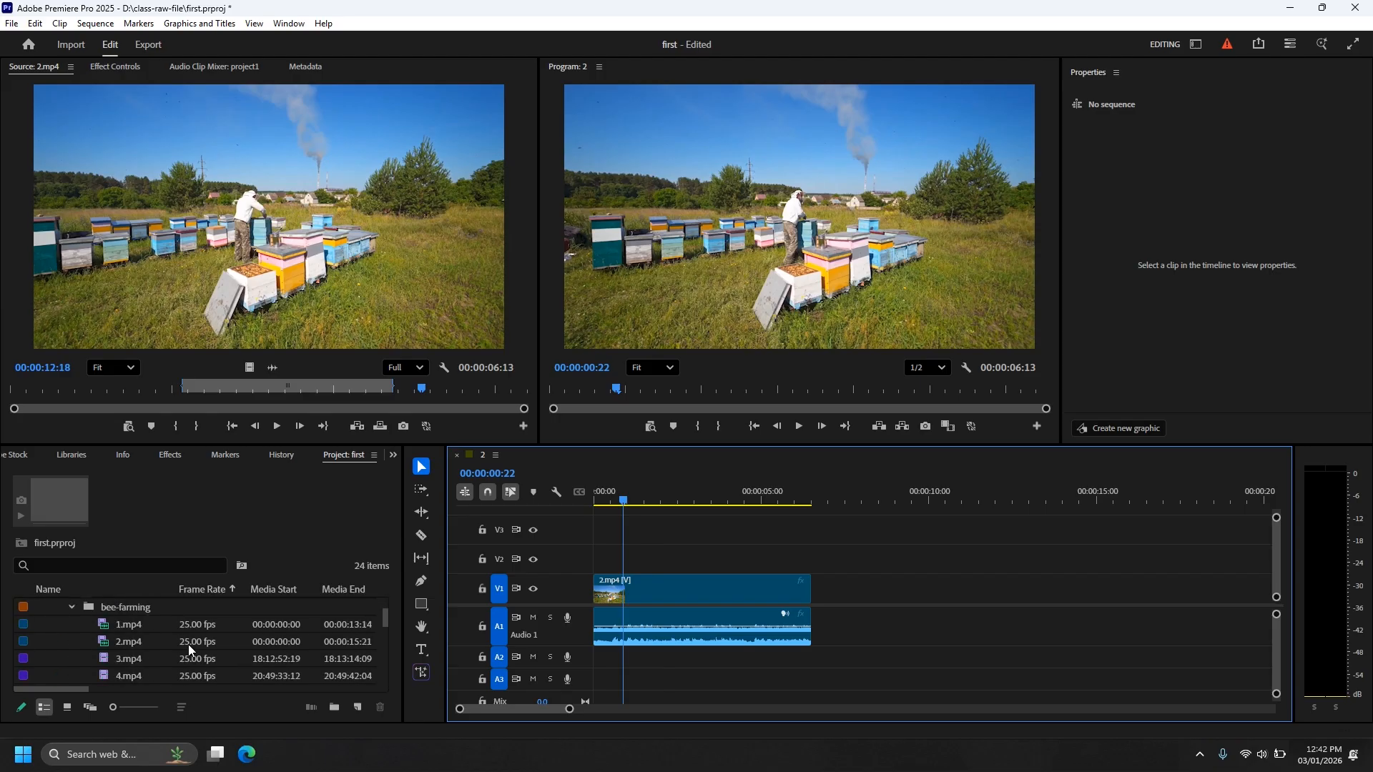
{"action": "double_click", "coordinate": [108, 657]}
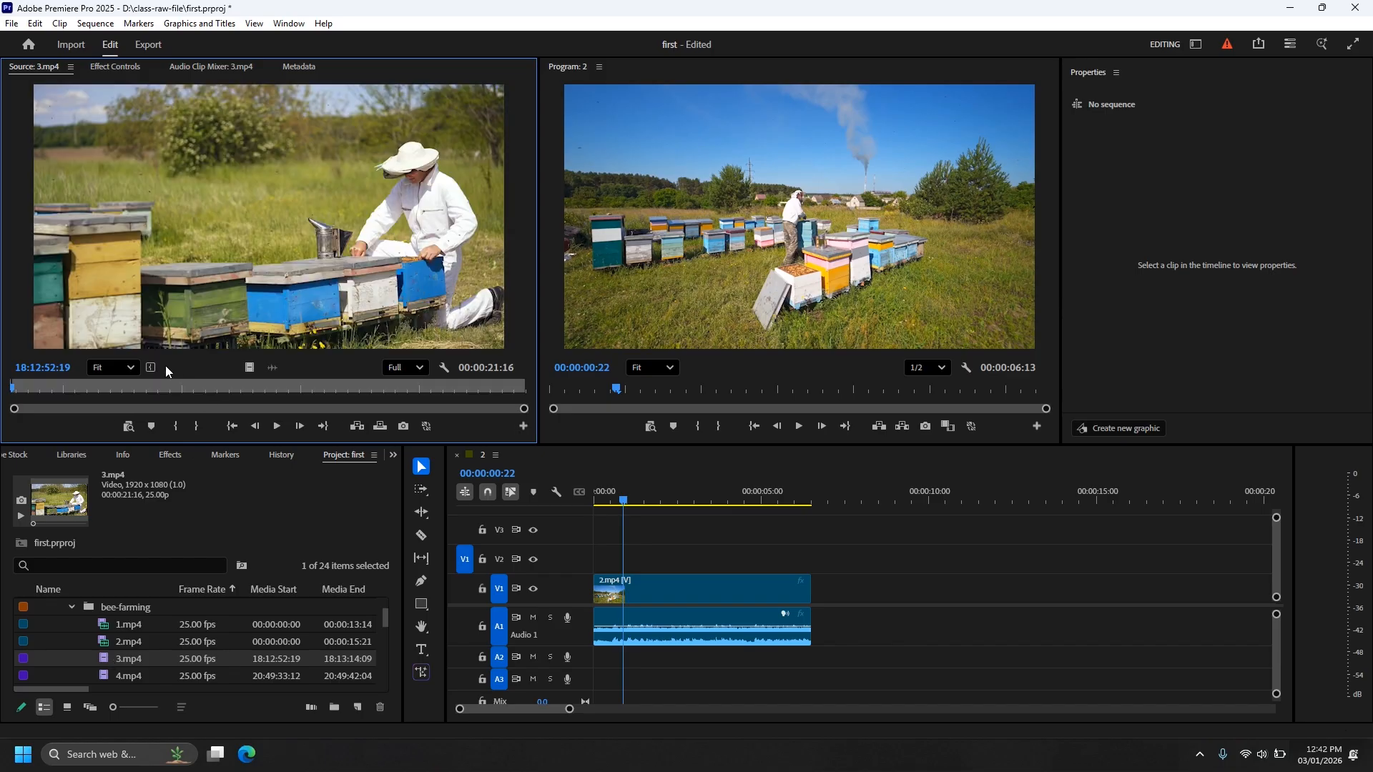
{"action": "left_click_drag", "start_coordinate": [15, 391], "coordinate": [288, 395]}
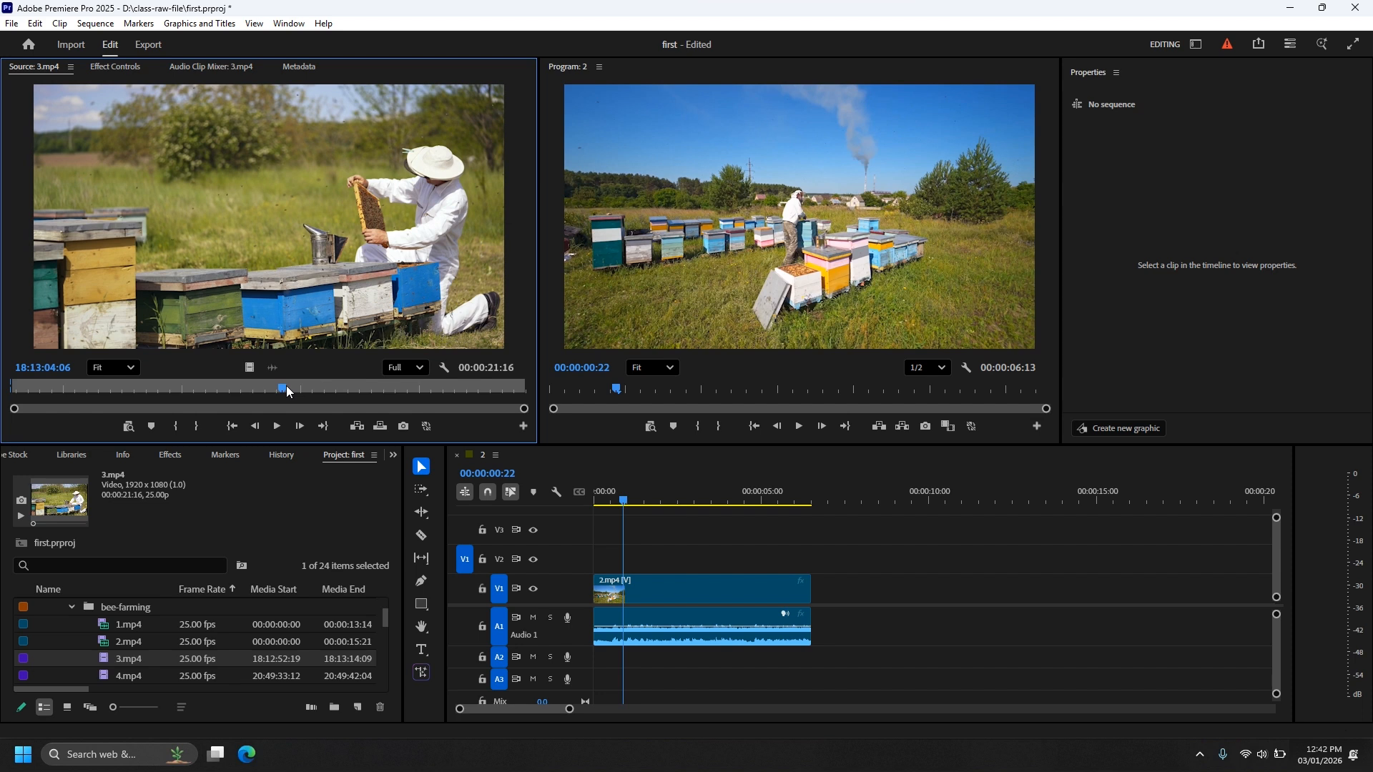
{"action": "key", "text": "o"}
{"action": "left_click_drag", "start_coordinate": [172, 247], "coordinate": [821, 592]}
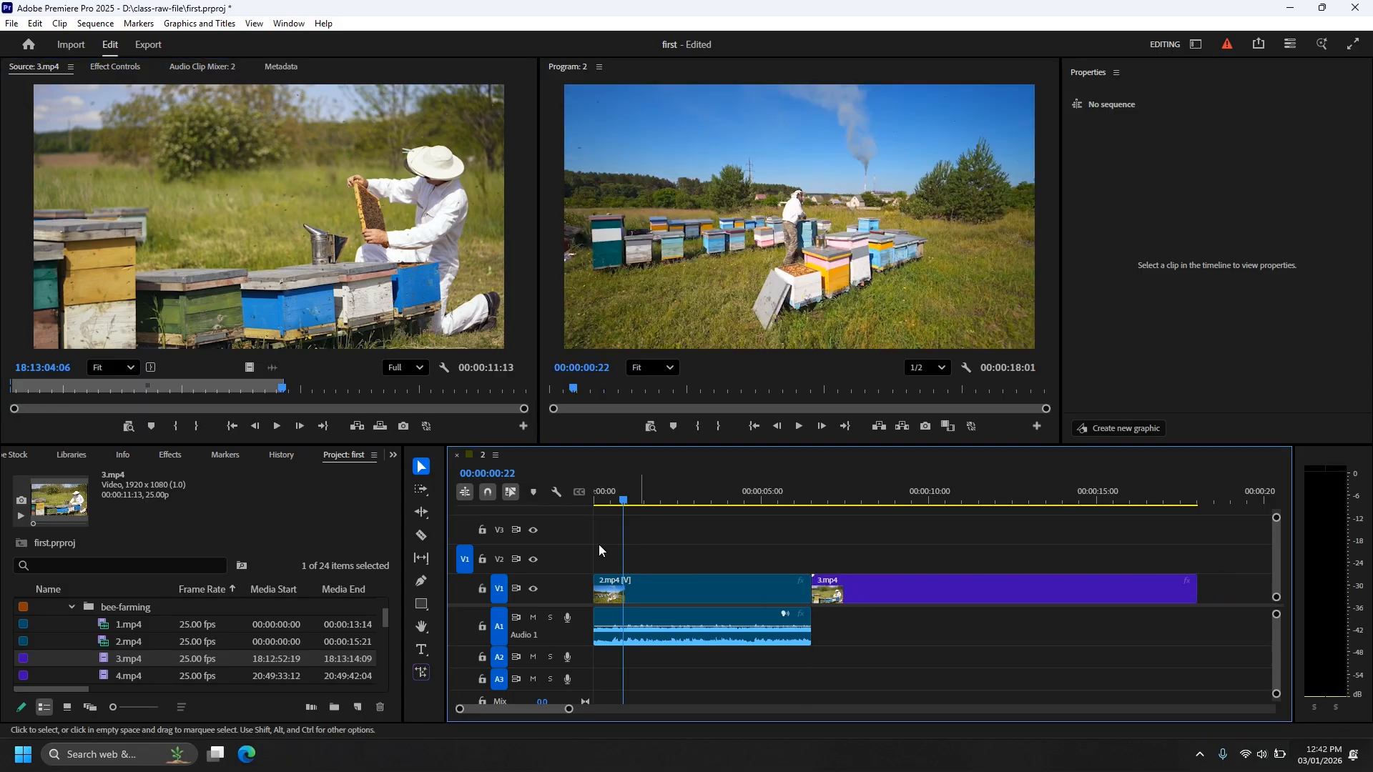
Try moving 3.mp4 with snapping off, cancel, re-enable snapping, and zoom out to about 40 seconds.
{"action": "left_click", "coordinate": [488, 492]}
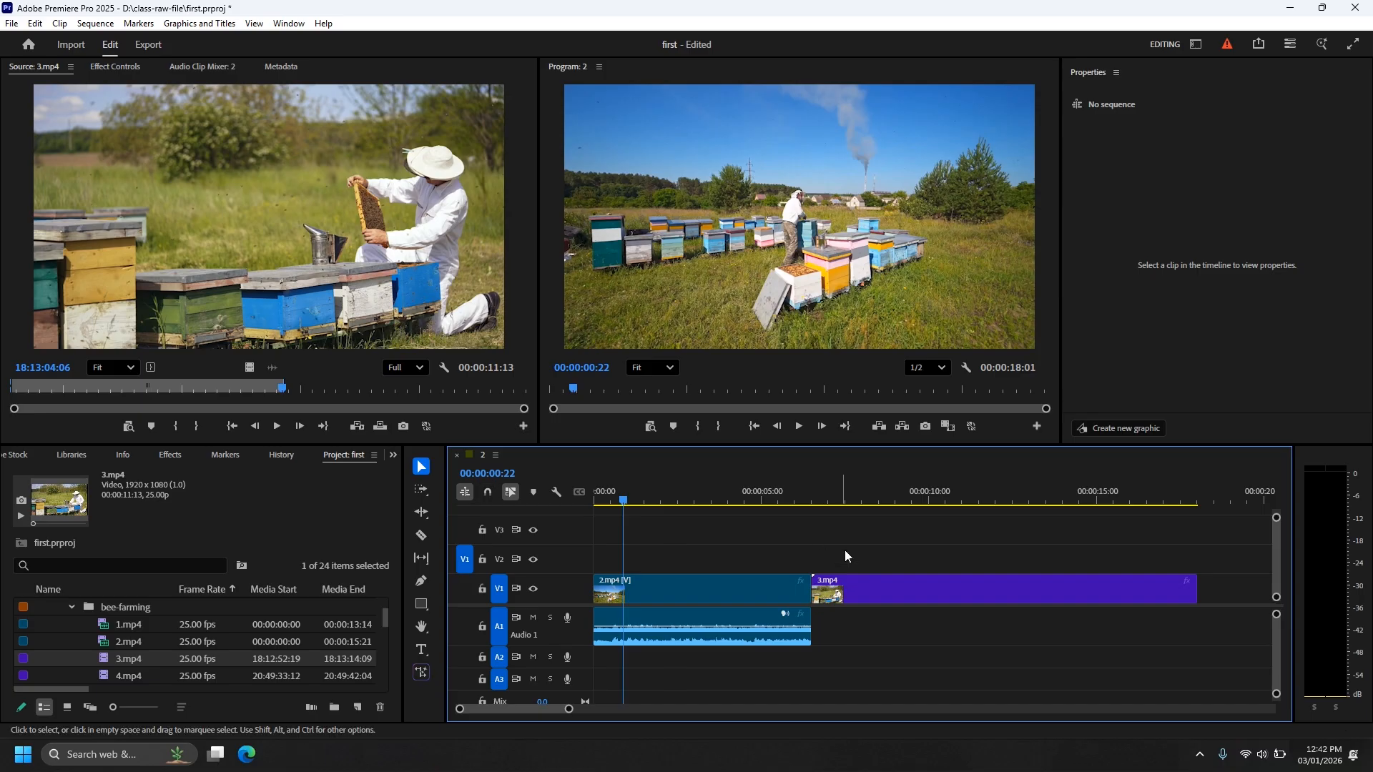
{"action": "key", "text": "minus"}
{"action": "key", "text": "equal"}
{"action": "mouse_move", "coordinate": [899, 588]}
{"action": "left_mouse_down"}
{"action": "mouse_move", "coordinate": [929, 592]}
{"action": "mouse_move", "coordinate": [859, 586]}
{"action": "mouse_move", "coordinate": [886, 585]}
{"action": "left_mouse_up"}
{"action": "key", "text": "Escape"}
{"action": "left_click", "coordinate": [488, 492]}
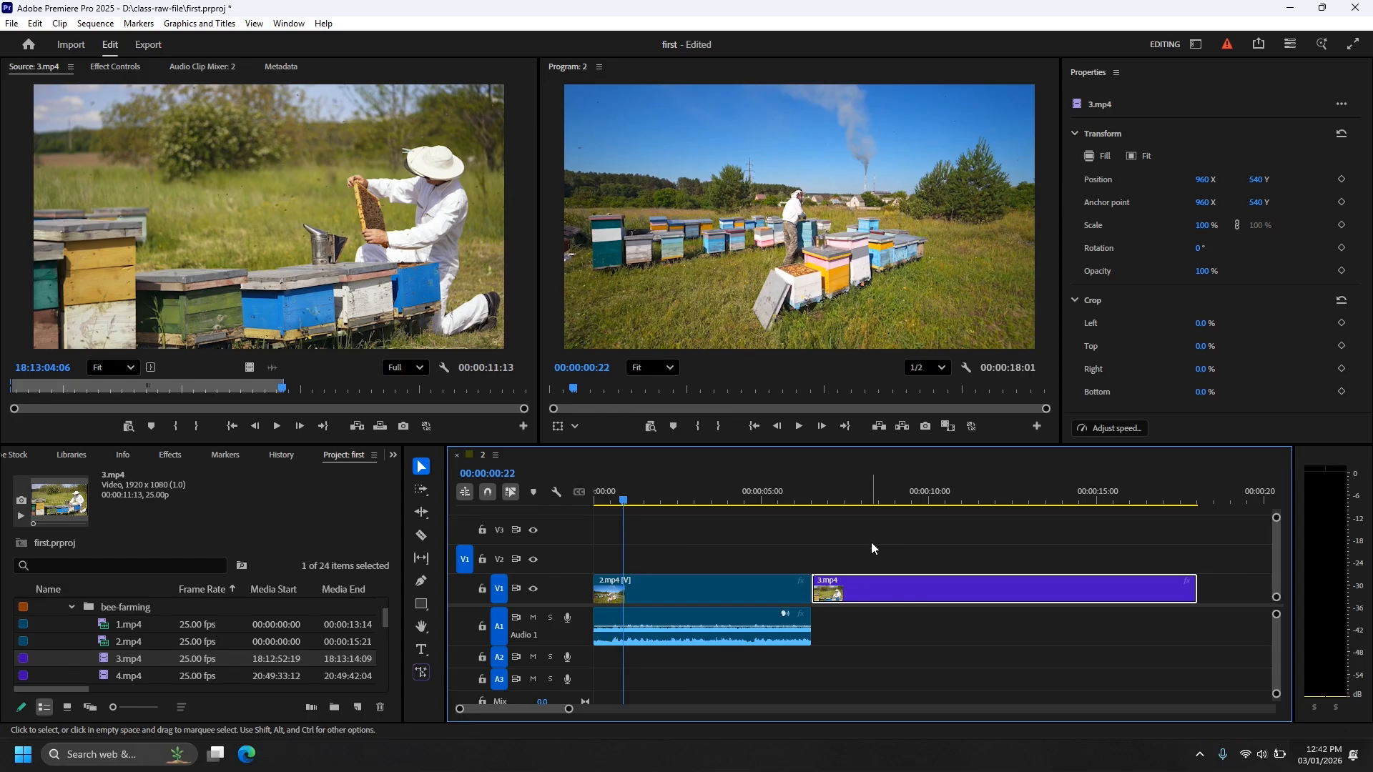
{"action": "key", "text": "minus"}
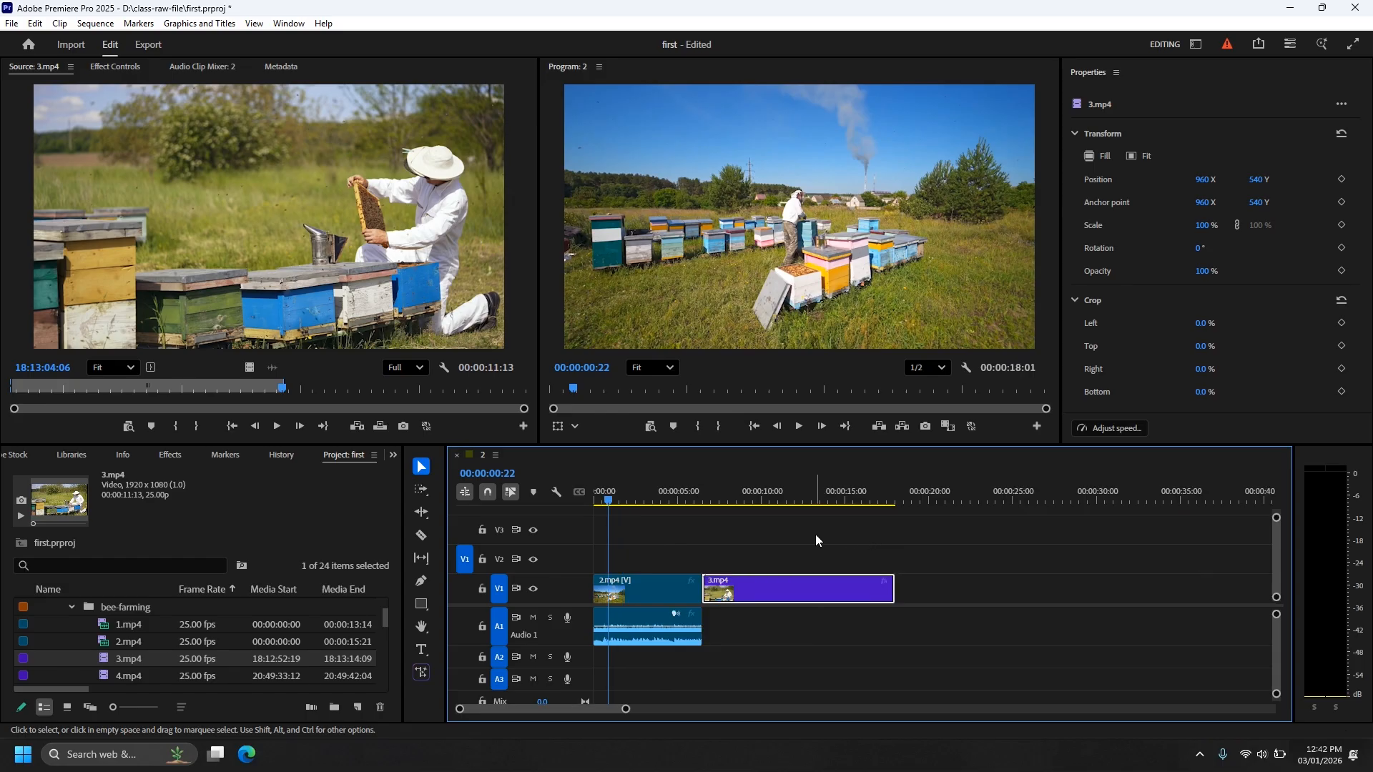
Place 4.mp4 after 3.mp4 and 5.mp4 after 4.mp4 on V1, totalling 00:00:46:07.
{"action": "double_click", "coordinate": [132, 675]}
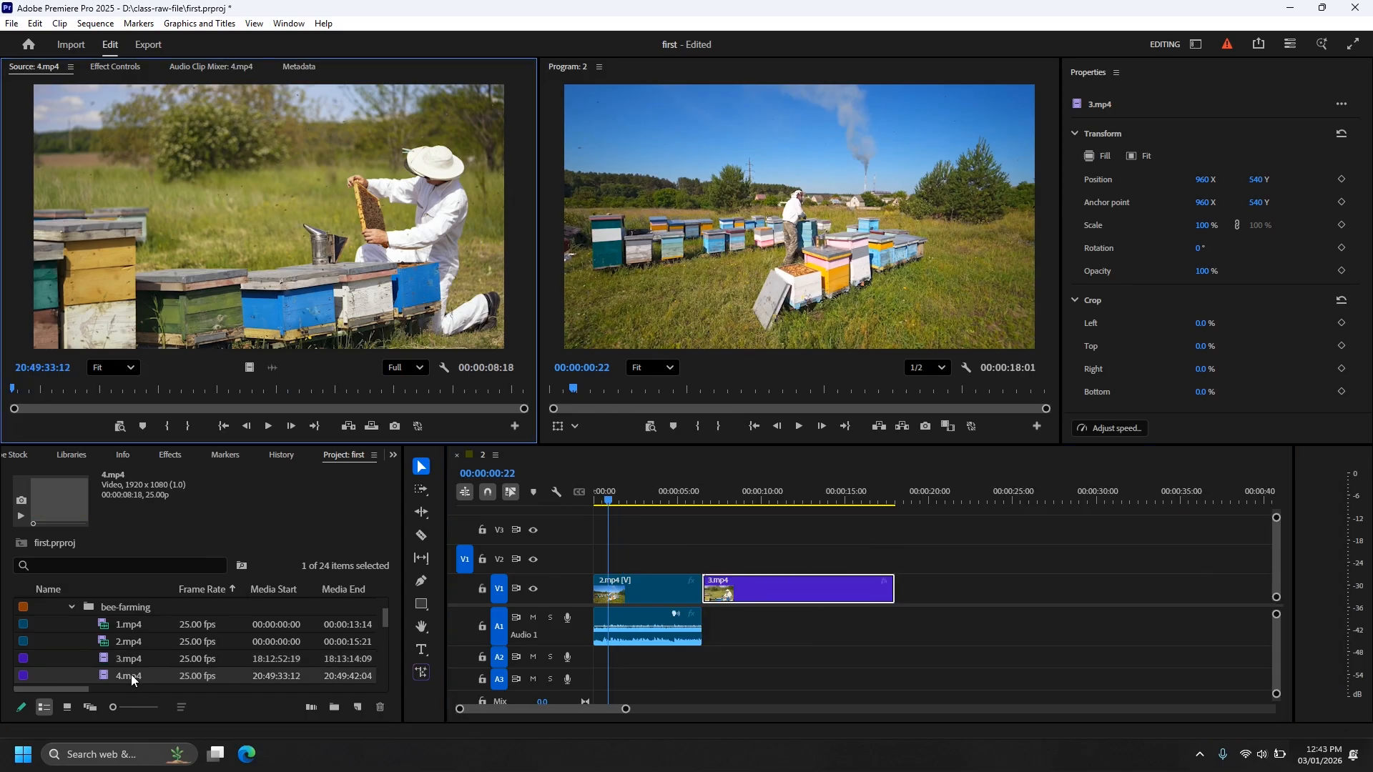
{"action": "left_click_drag", "start_coordinate": [174, 263], "coordinate": [908, 602]}
{"action": "scroll", "coordinate": [201, 647], "scroll_direction": "down", "scroll_amount": 1}
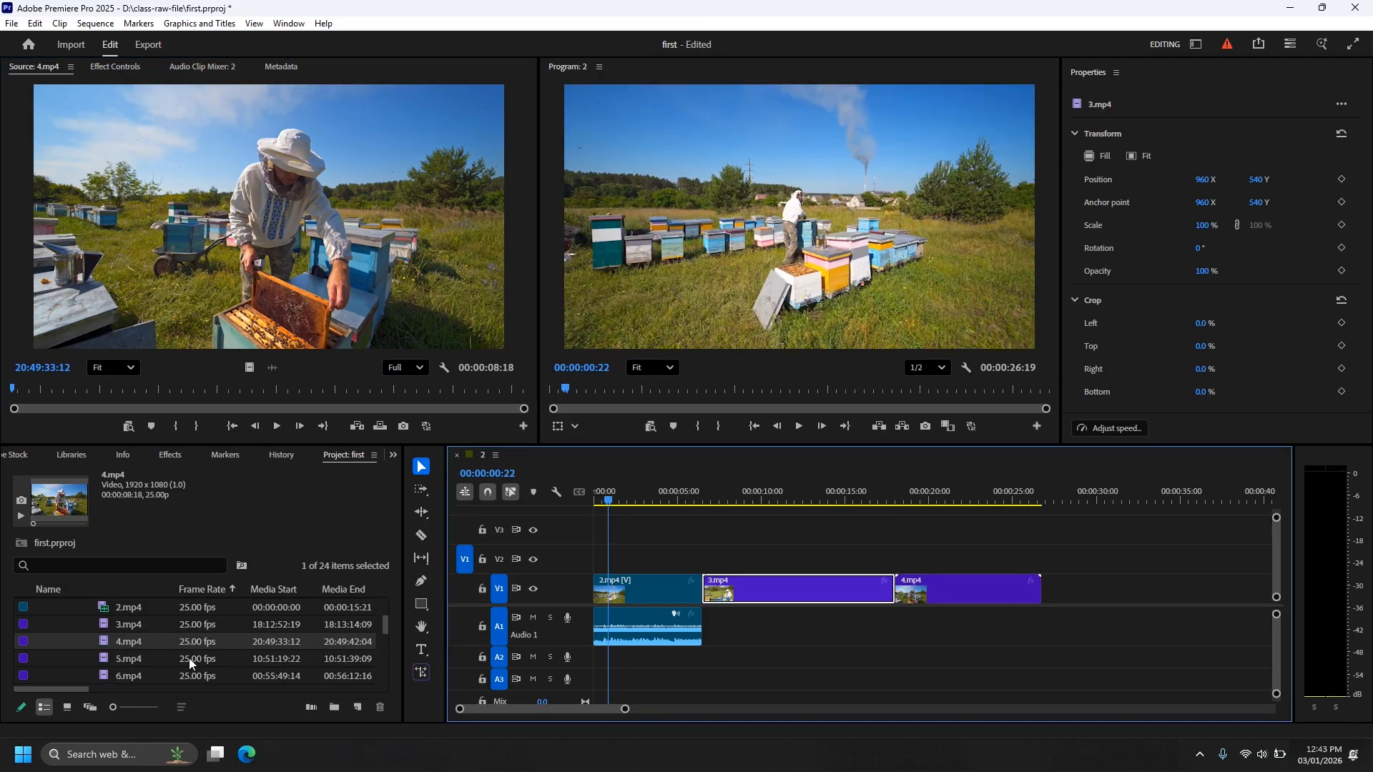
{"action": "double_click", "coordinate": [107, 659]}
{"action": "left_click_drag", "start_coordinate": [208, 256], "coordinate": [1045, 592]}
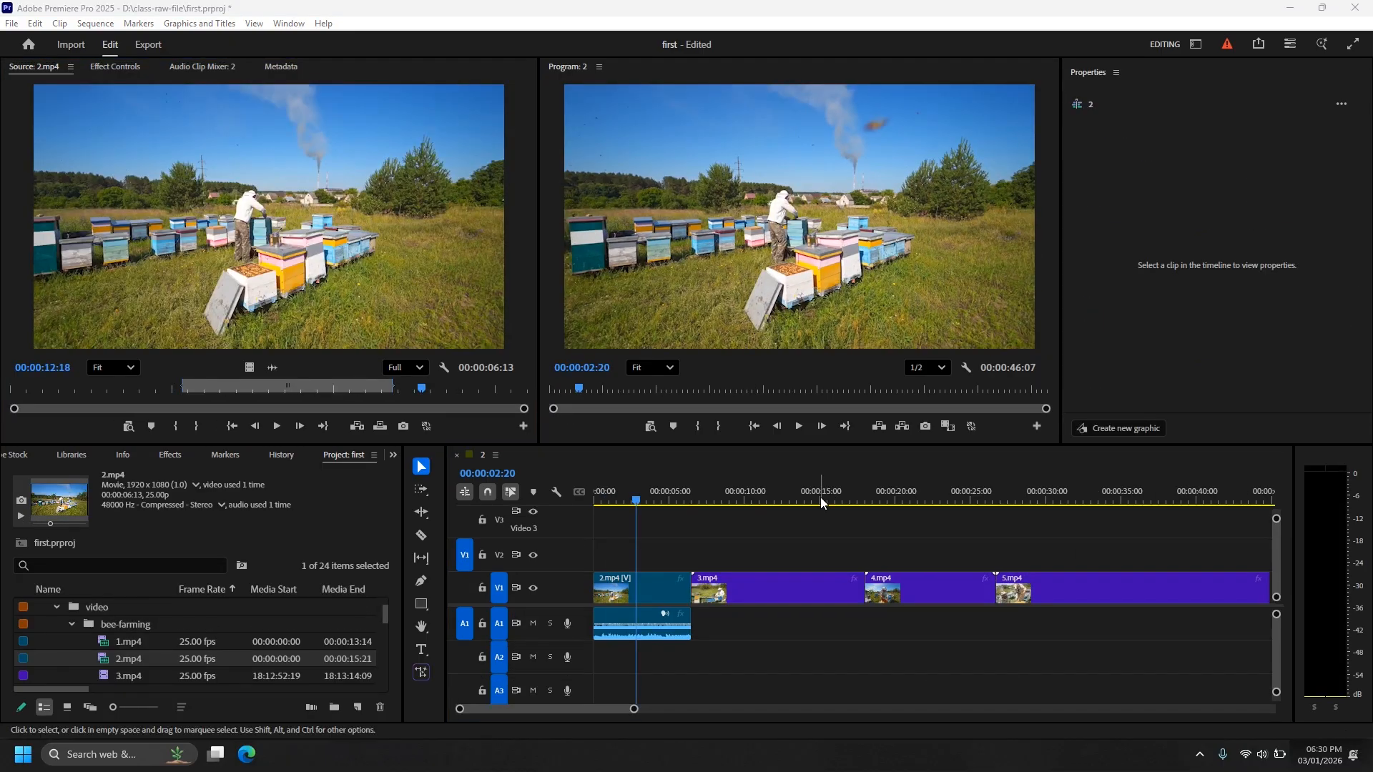
{"action": "left_click_drag", "start_coordinate": [639, 498], "coordinate": [903, 544]}
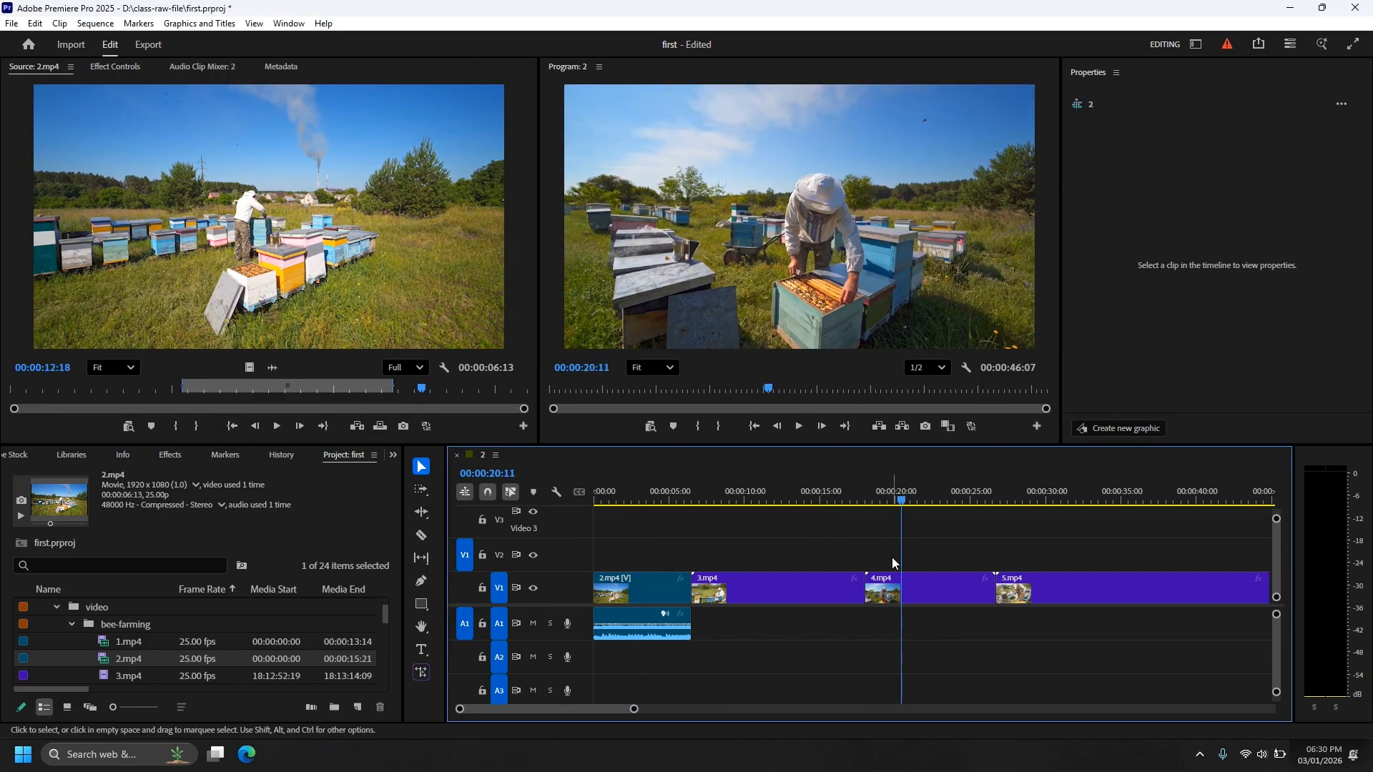
{"action": "key", "text": "Up"}
{"action": "key", "text": "Up"}
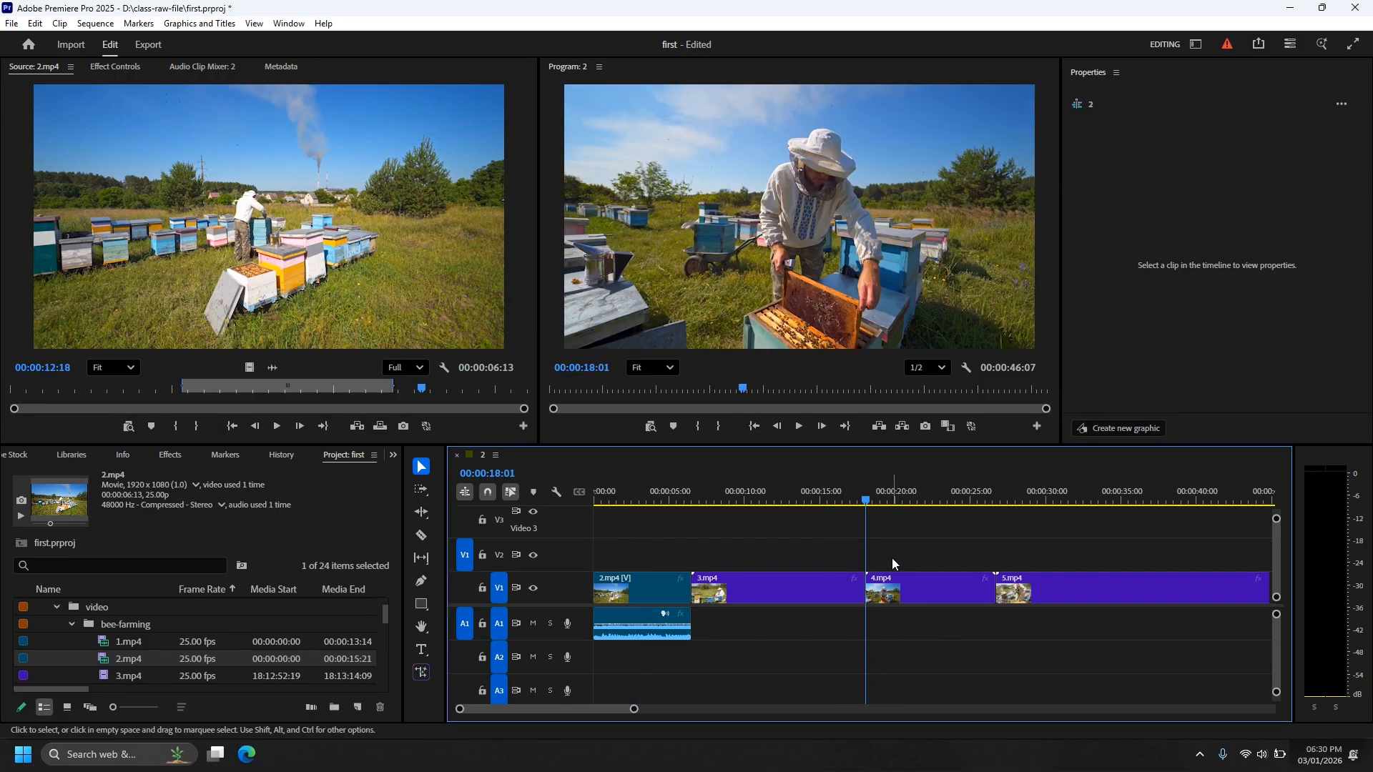
{"action": "key", "text": "Down"}
{"action": "key", "text": "Down"}
{"action": "key", "text": "Up"}
{"action": "key", "text": "Up"}
{"action": "key", "text": "Up"}
{"action": "key", "text": "Down"}
{"action": "key", "text": "Down"}
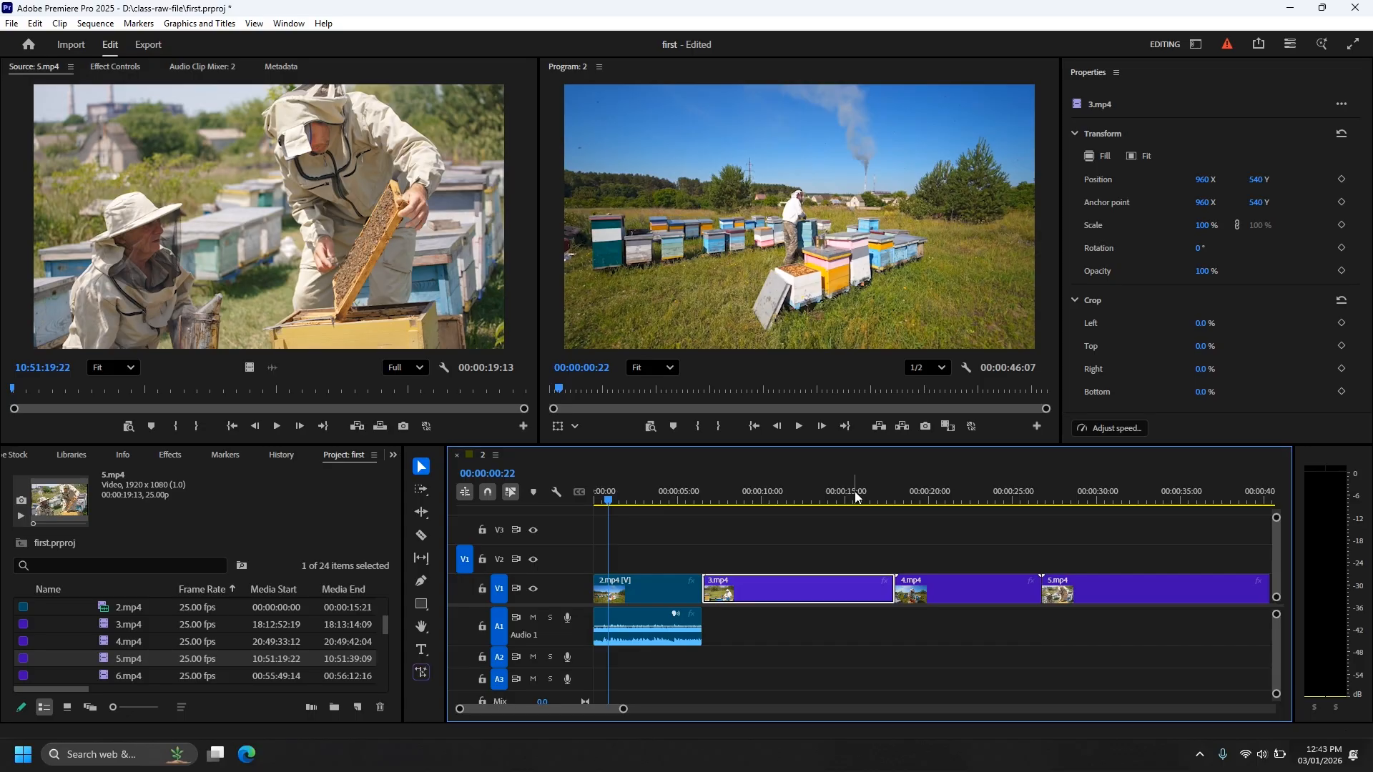
Zoom the timeline in around 00:00:14:15, then fit the whole sequence back in view.
{"action": "left_click", "coordinate": [840, 493]}
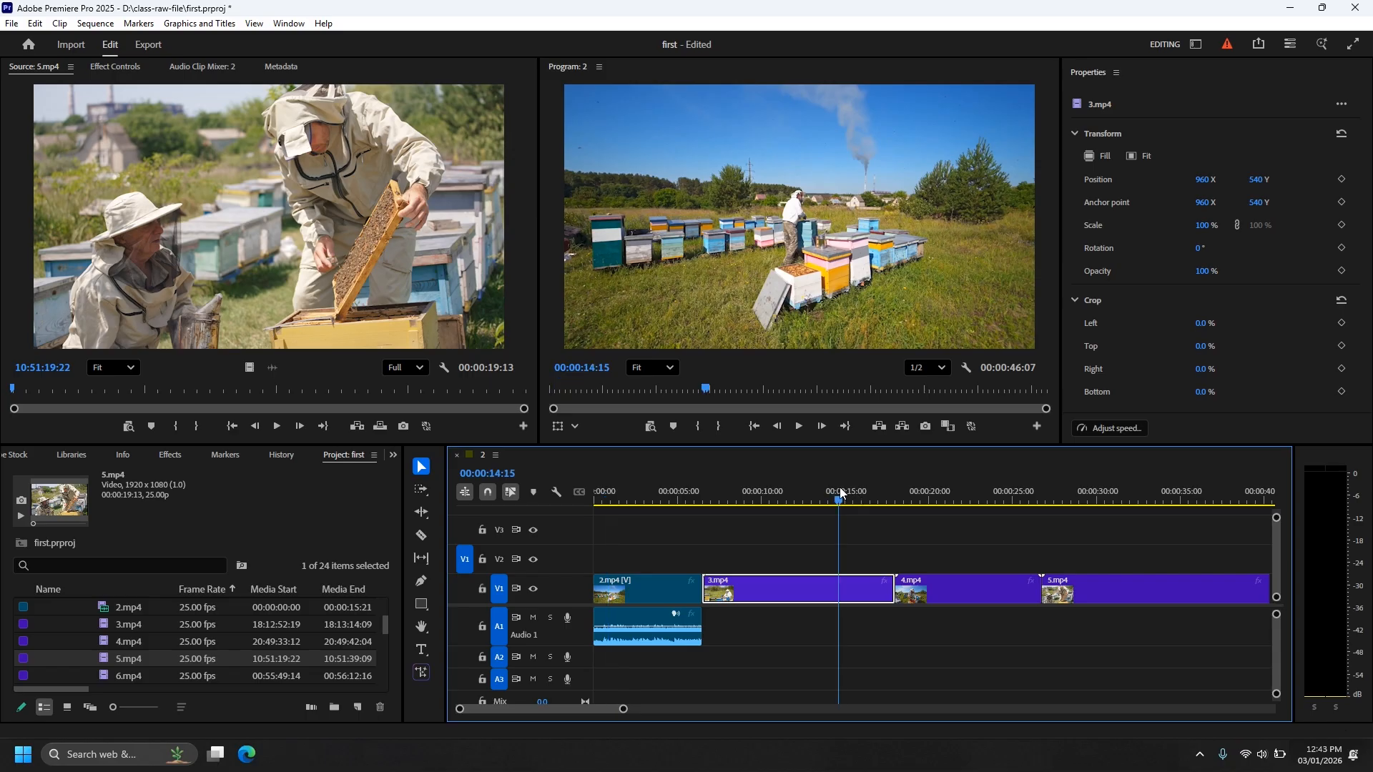
{"action": "key", "text": "equal"}
{"action": "key", "text": "equal"}
{"action": "key", "text": "equal"}
{"action": "key", "text": "equal"}
{"action": "scroll", "coordinate": [743, 503], "scroll_direction": "up", "scroll_amount": 1}
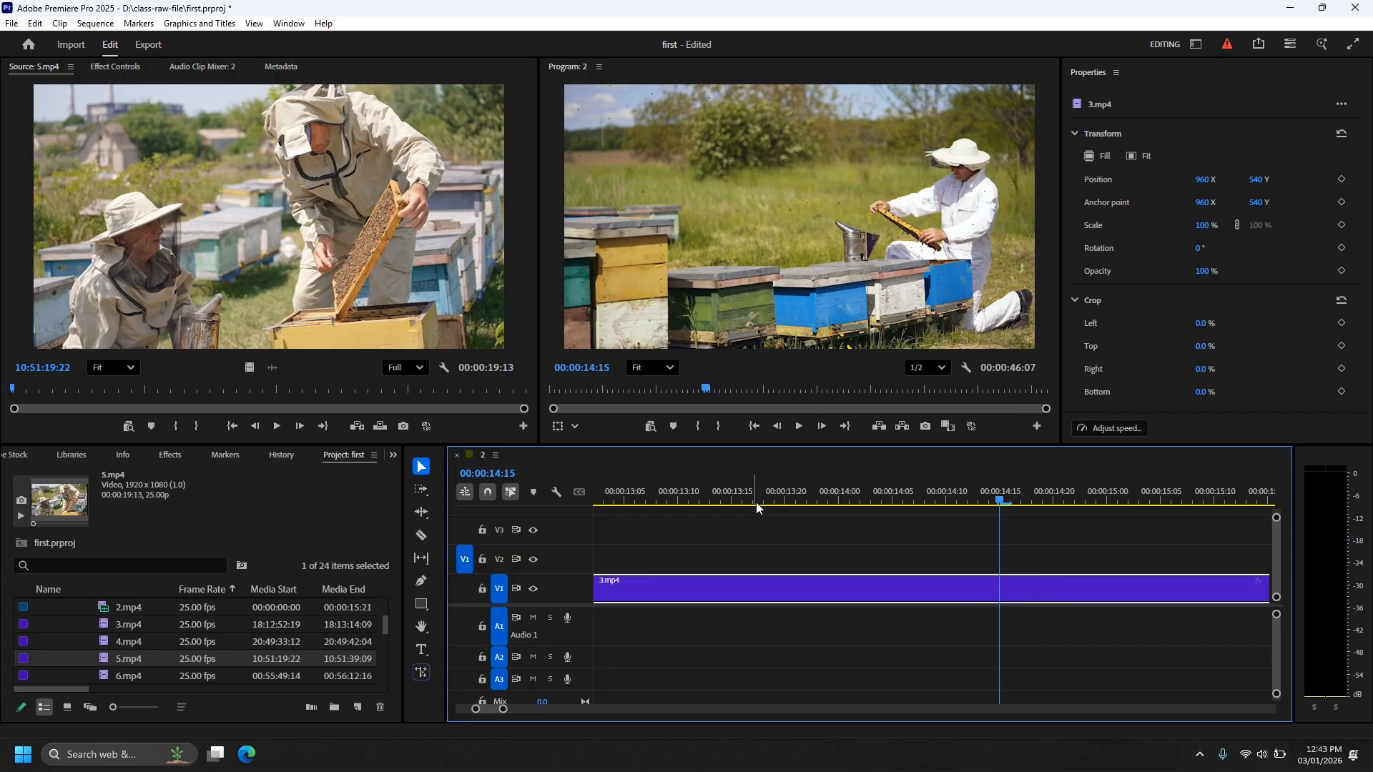
{"action": "key", "text": "backslash"}
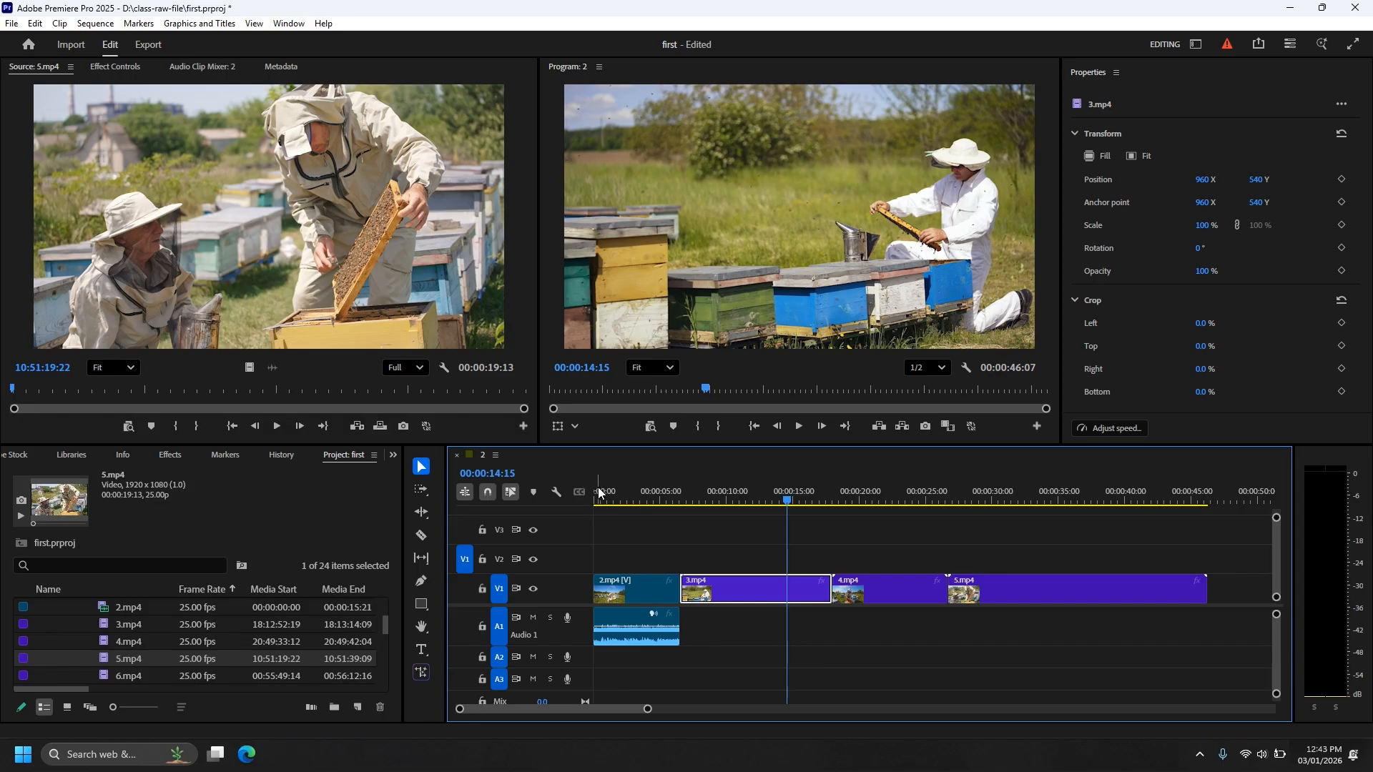
Zoom far in around 00:00:02:23 and fit the four-clip sequence again.
{"action": "left_click", "coordinate": [634, 498]}
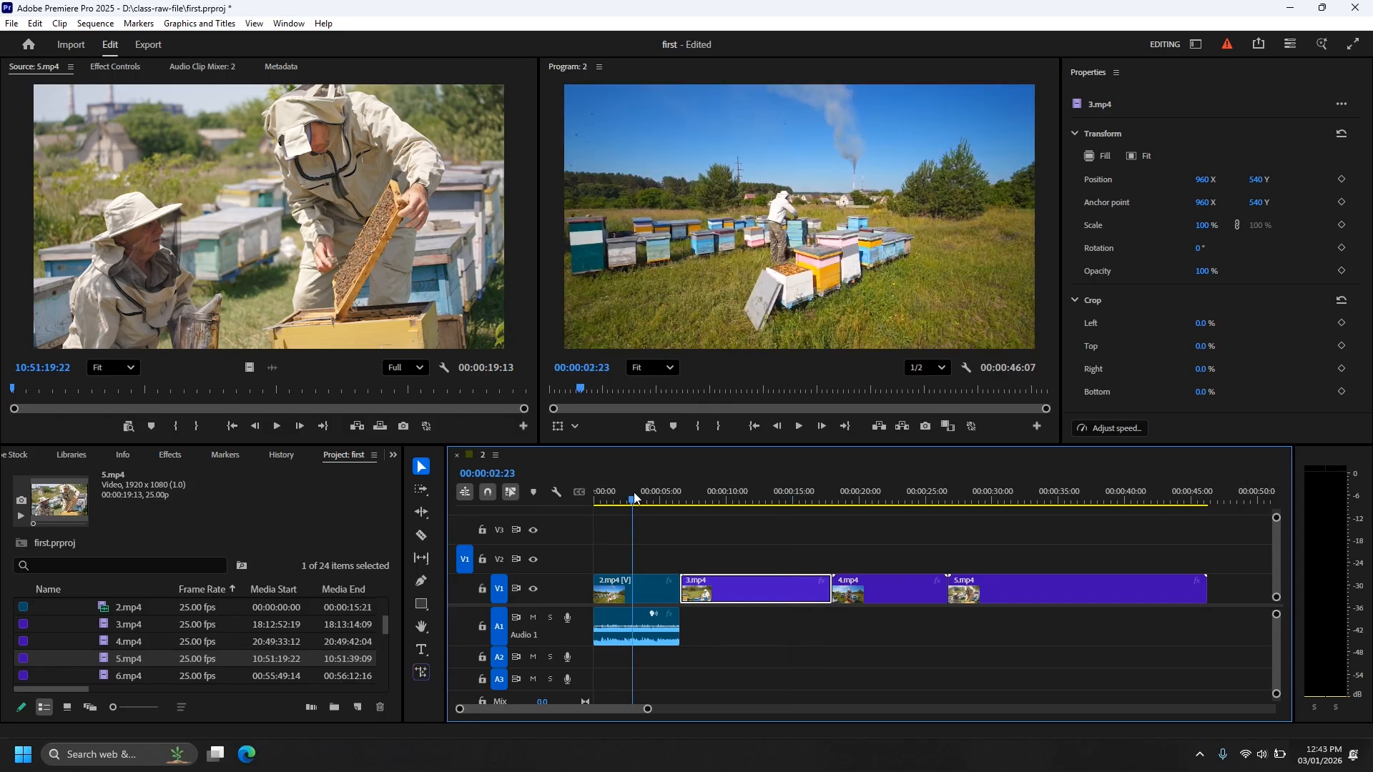
{"action": "key", "text": "equal"}
{"action": "key", "text": "equal"}
{"action": "key", "text": "equal"}
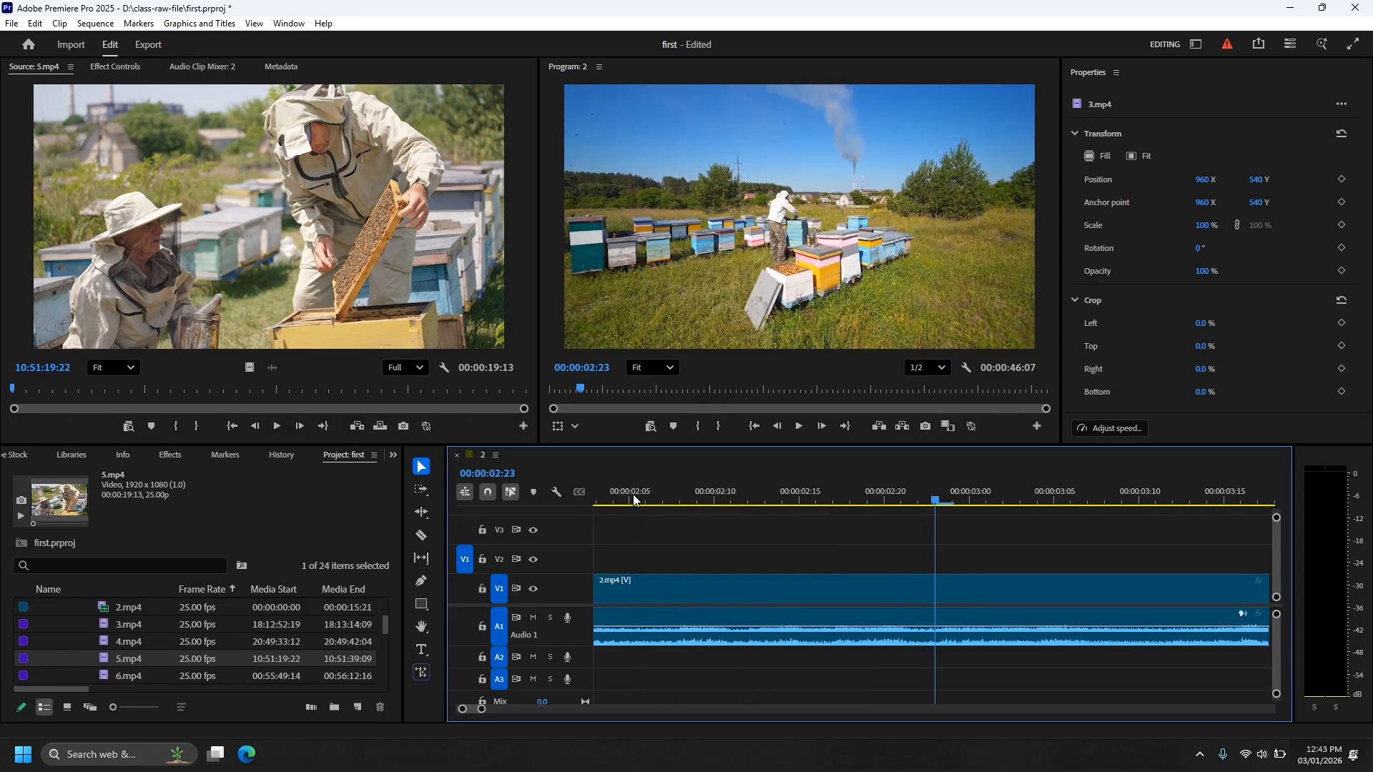
{"action": "key", "text": "backslash"}
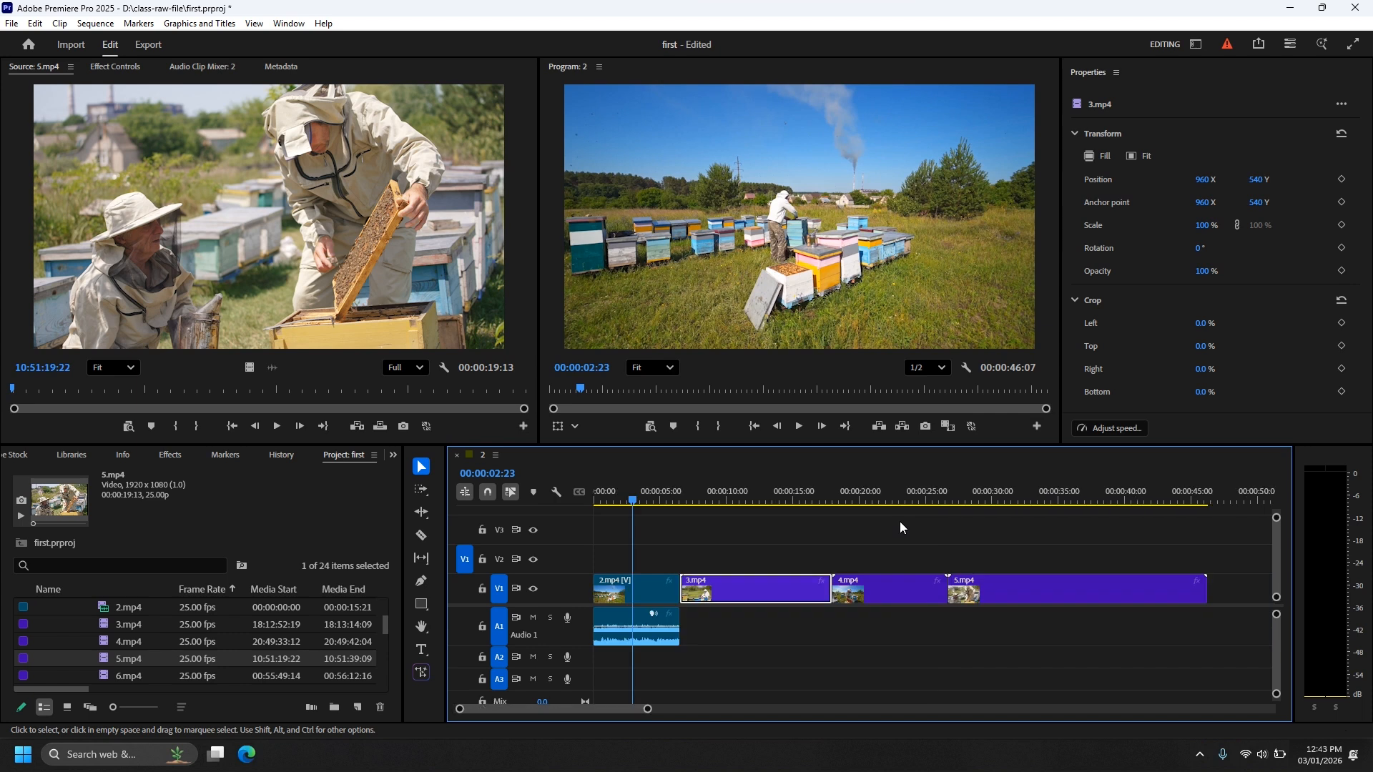